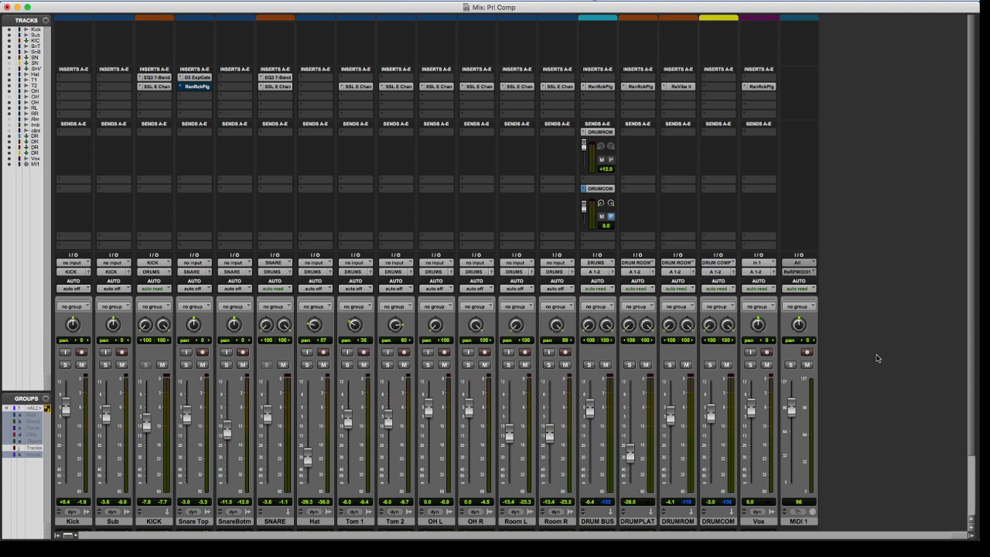
Load Reason Rack Plugin (mono/stereo) on an empty Vox insert, then briefly check Snare Top's rack plugin
scroll(841, 306, "down", 3)
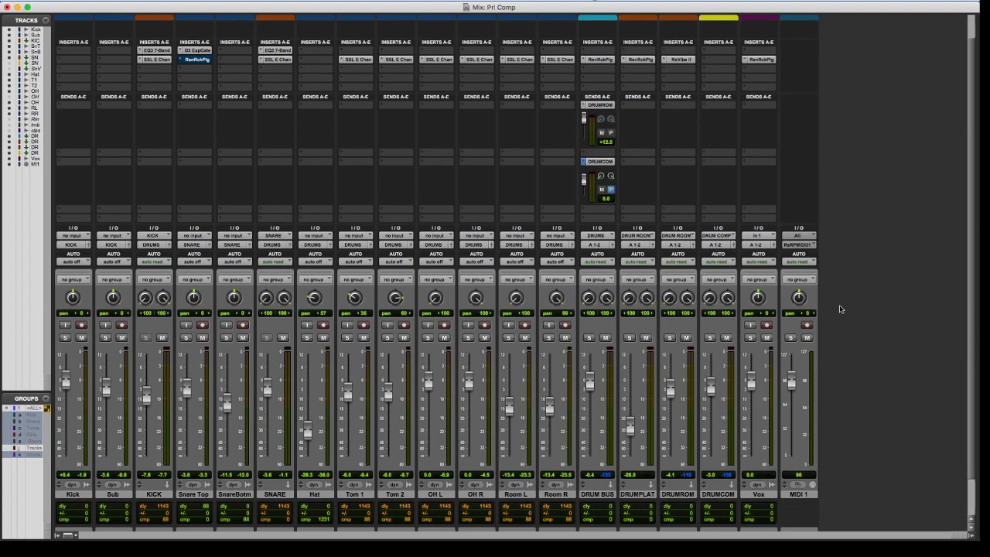
scroll(841, 311, "down", 2)
scroll(840, 325, "up", 4)
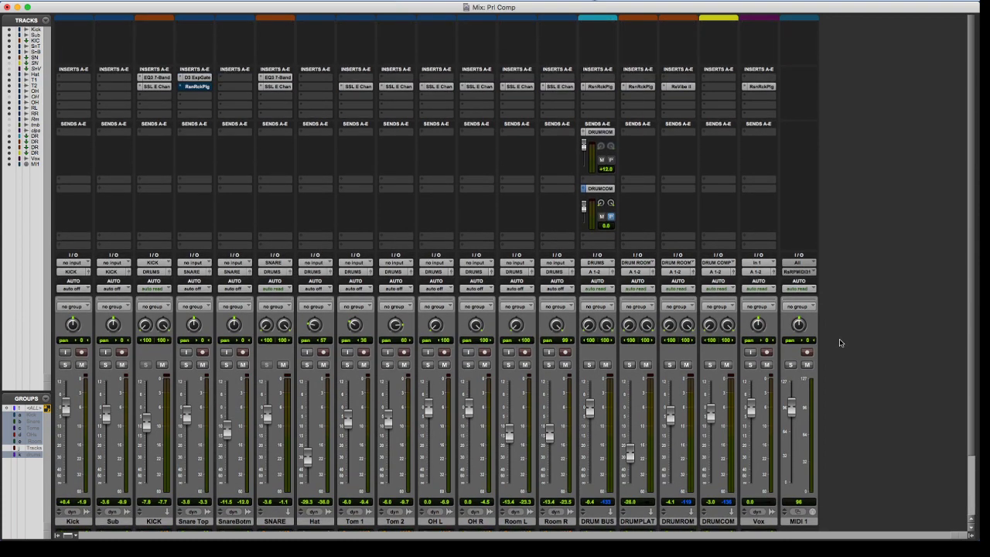
scroll(841, 341, "down", 3)
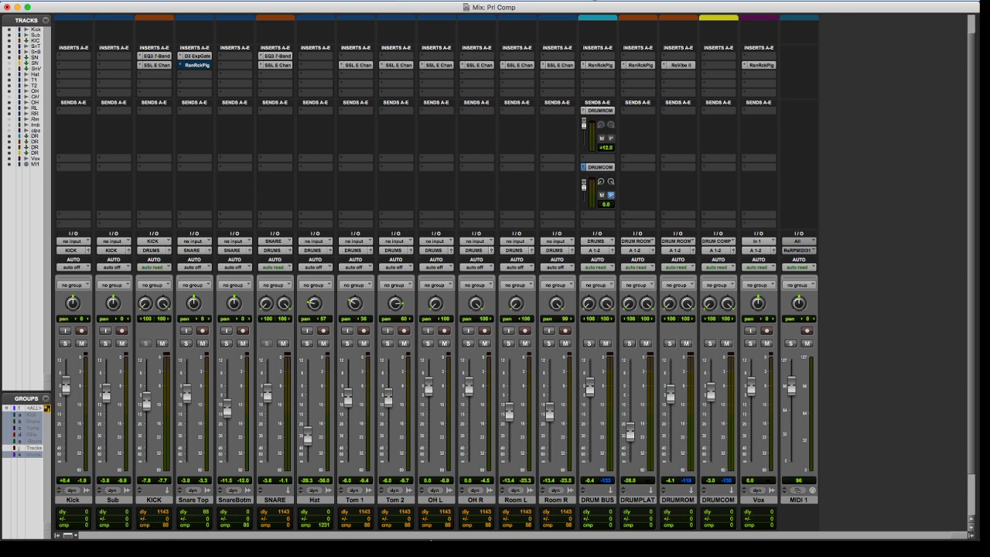
mouse_move(321, 540)
left_click(743, 65)
mouse_move(872, 288)
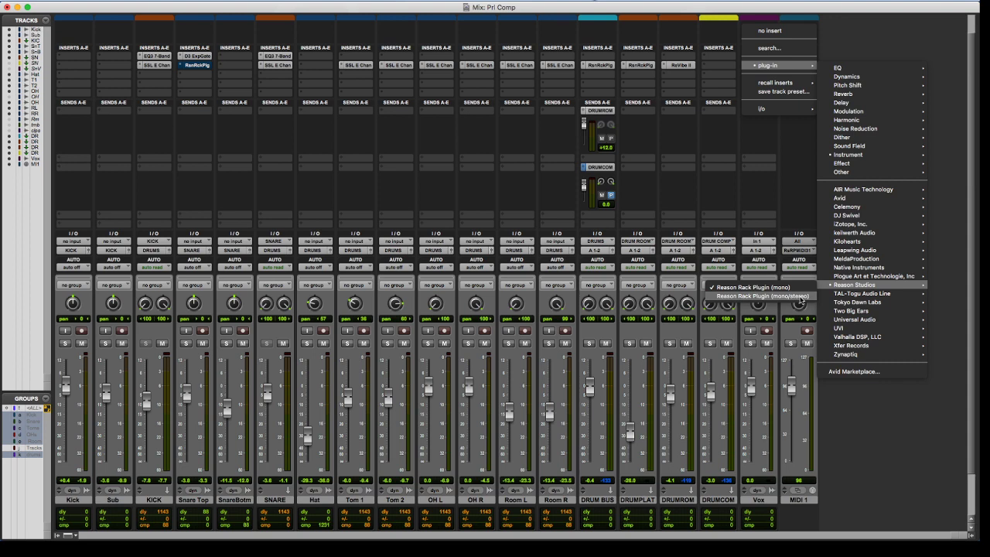
left_click(803, 298)
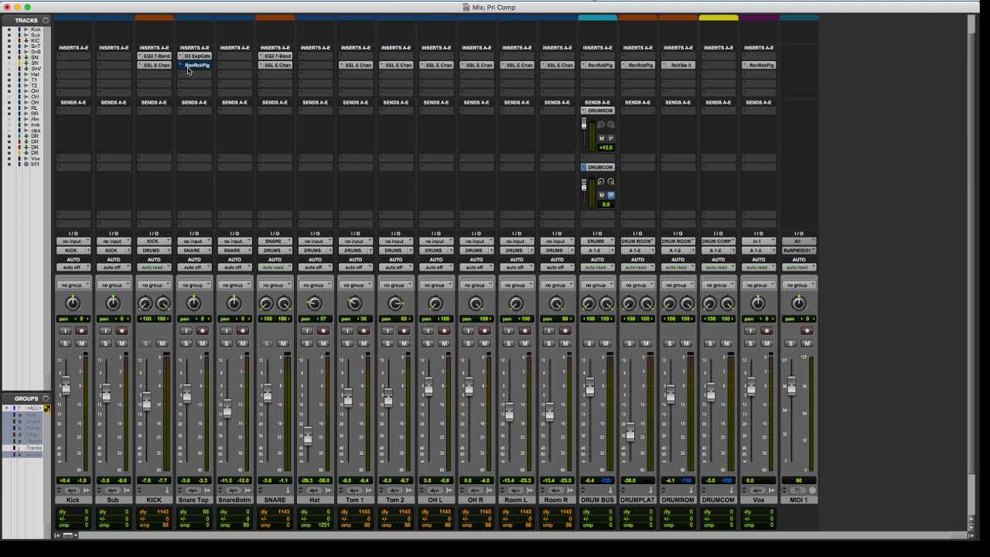
left_click(209, 66)
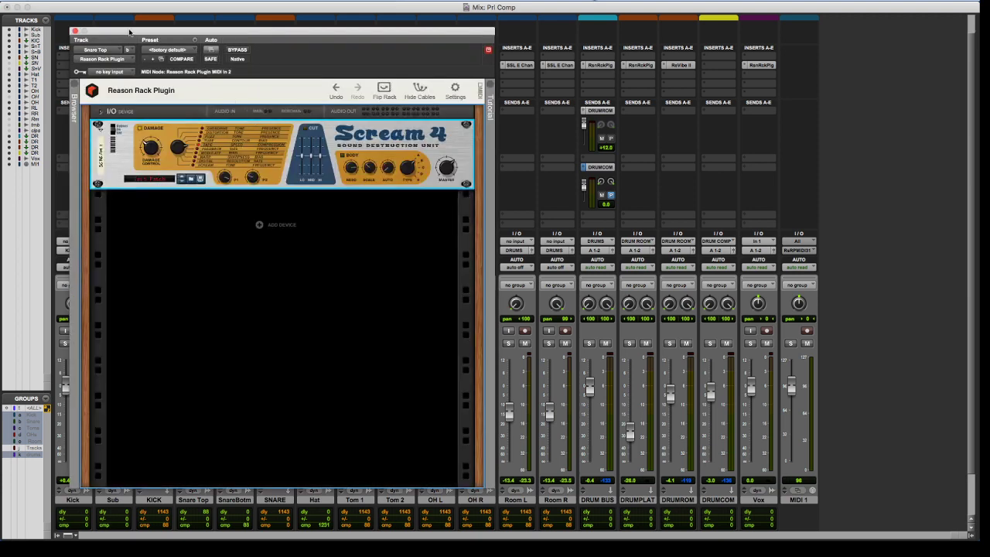
left_click(76, 32)
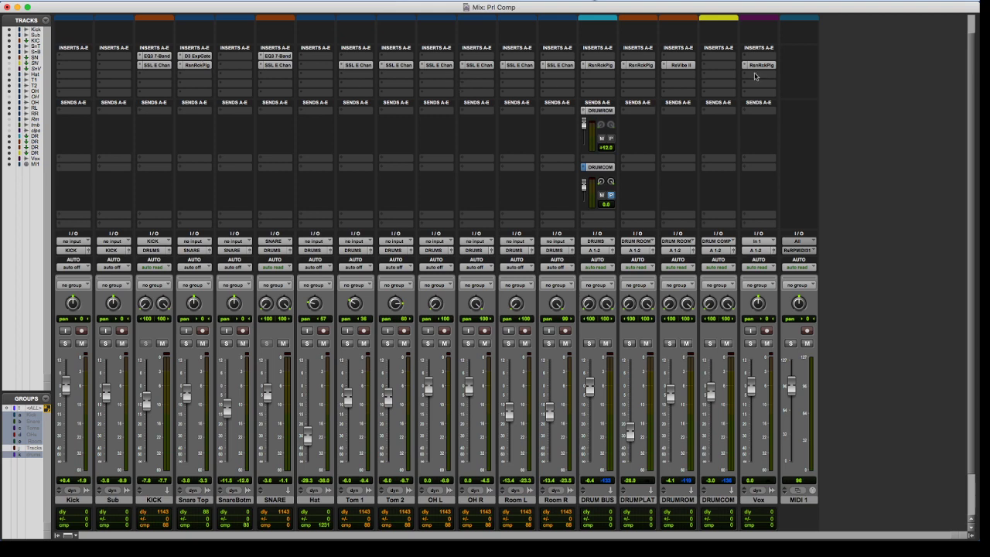
Open the Vox Reason Rack Plugin showing Neptune and Europa, hide its browser, and confirm the settings
left_click(762, 65)
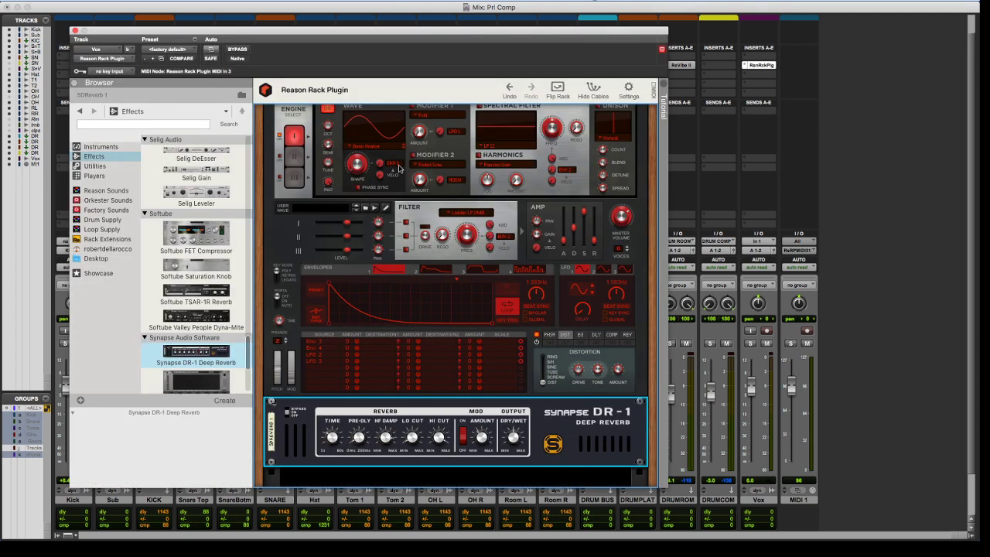
scroll(370, 368, "up", 5)
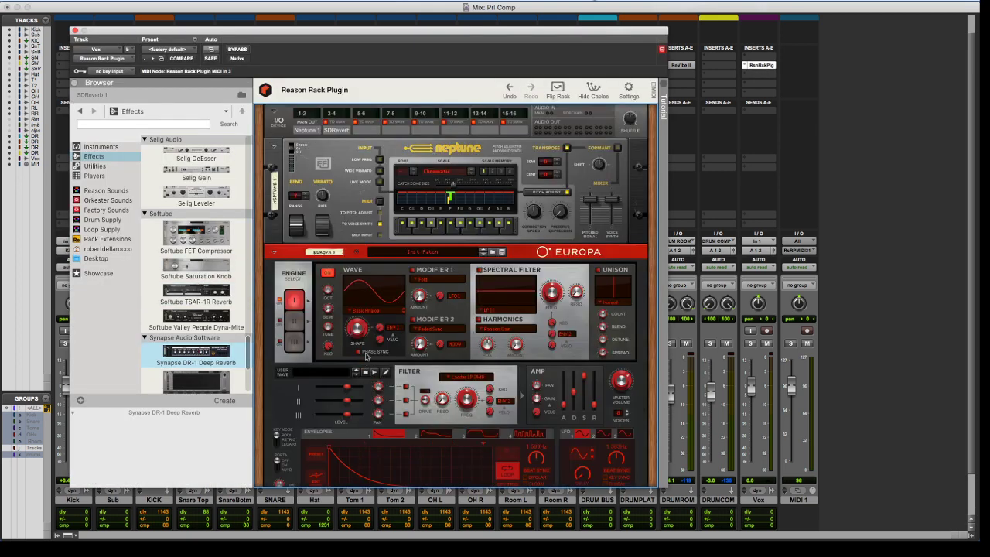
left_click(75, 83)
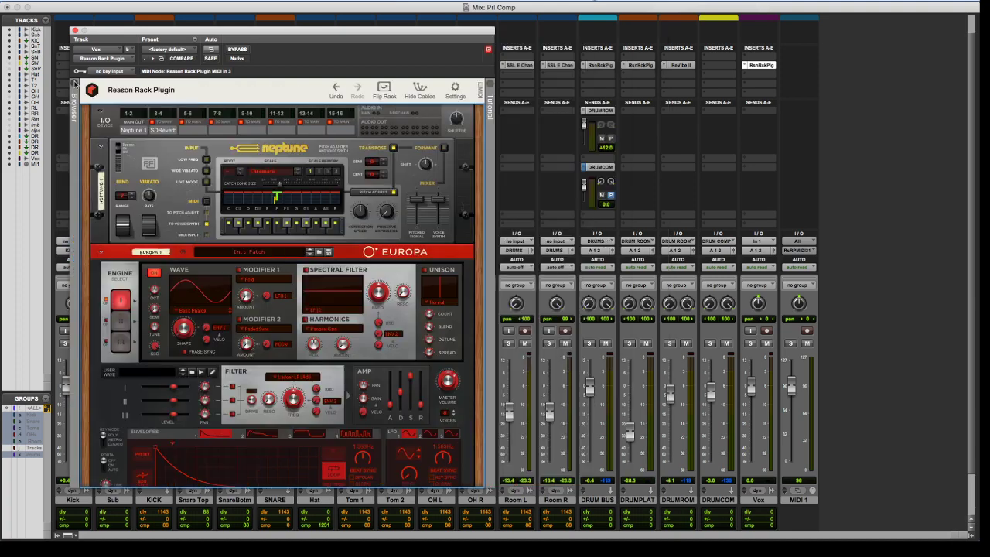
left_click(454, 90)
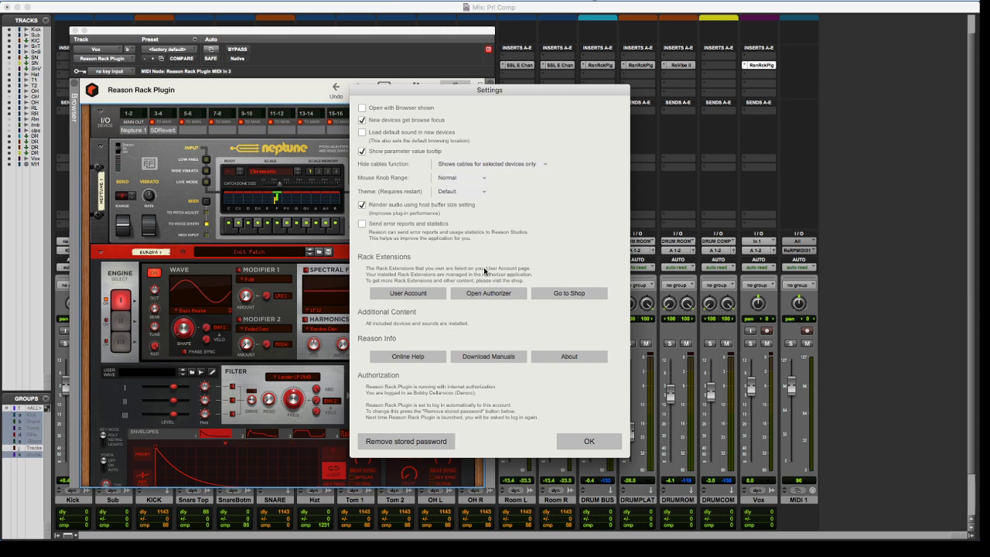
left_click(602, 433)
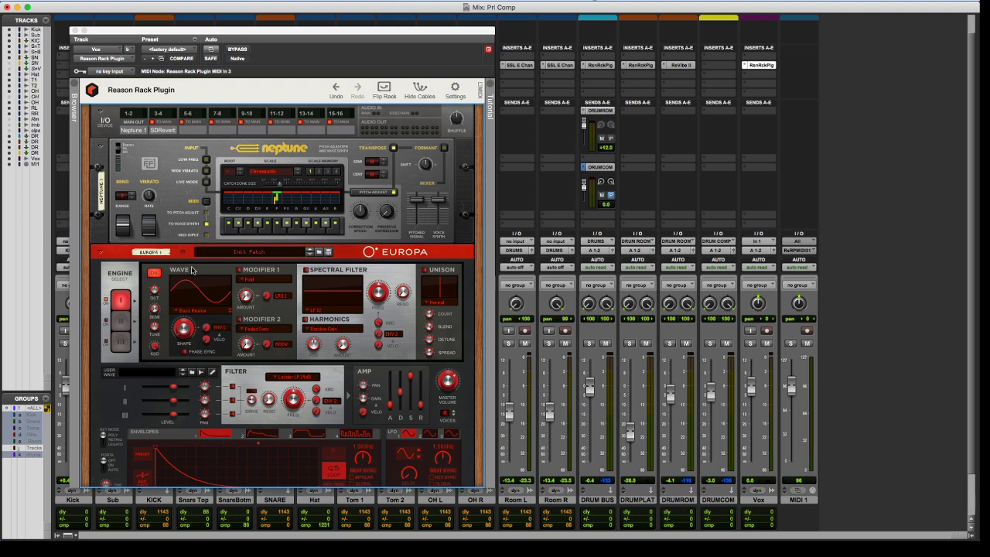
Delete Neptune from the Vox rack and check where MIDI 1 currently outputs
left_click(175, 181)
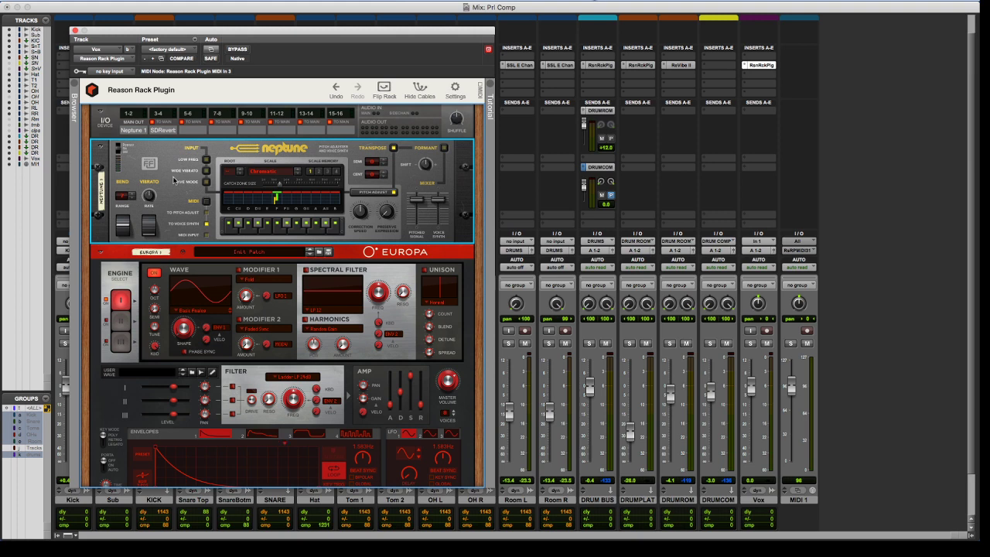
key("BackSpace")
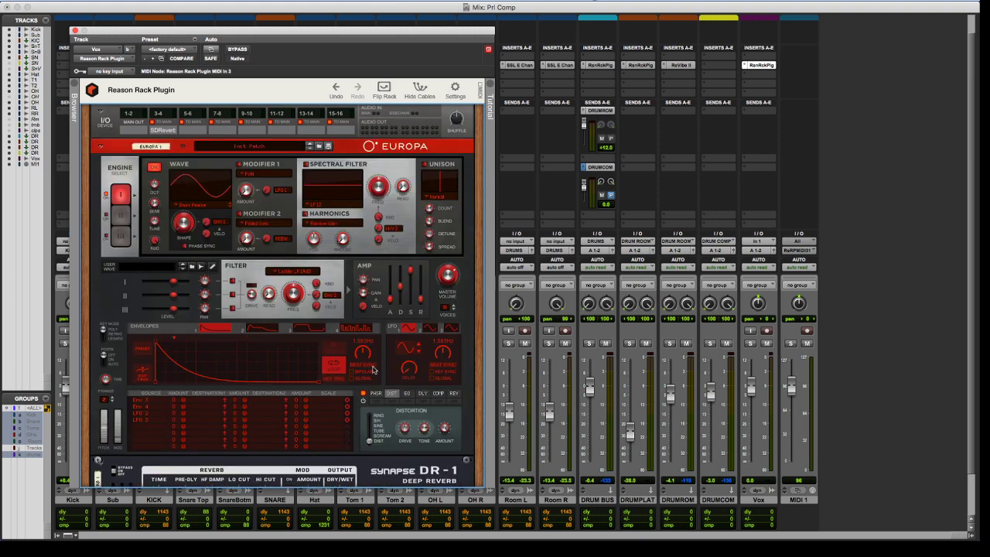
left_click(799, 251)
mouse_move(800, 255)
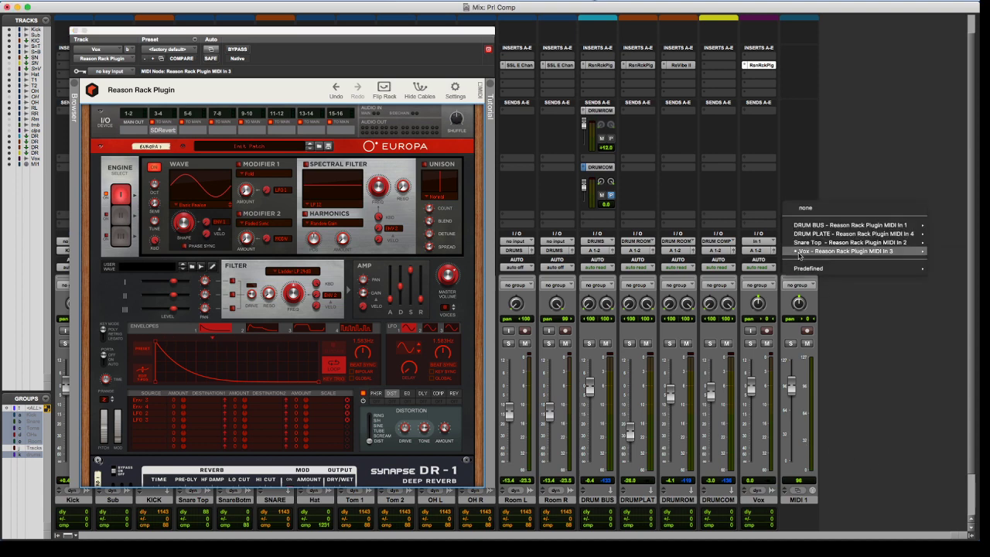
left_click(807, 501)
Route the MIDI 1 track's output to Vox – Reason Rack Plugin MIDI In 3, channel 1
left_click(799, 502)
left_click(759, 501)
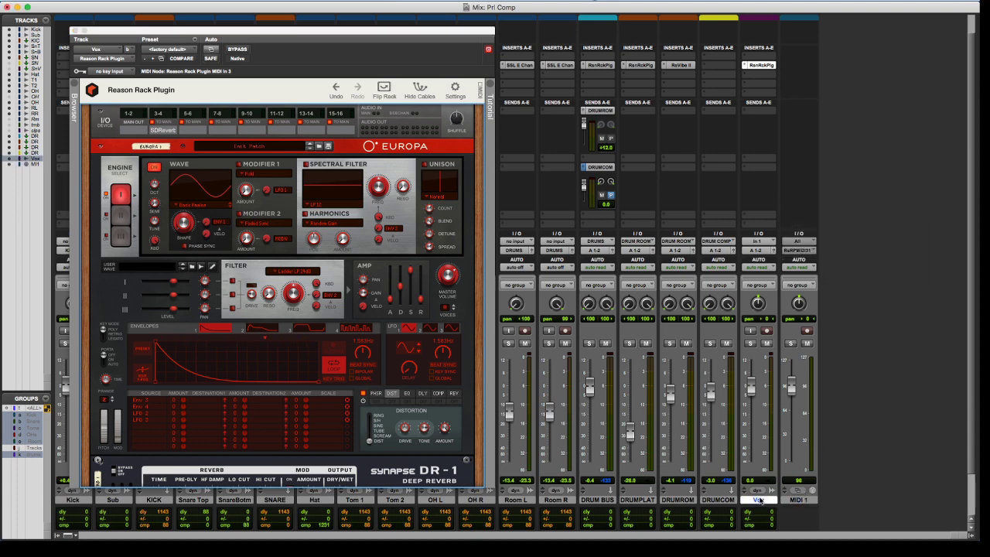
left_click(808, 501)
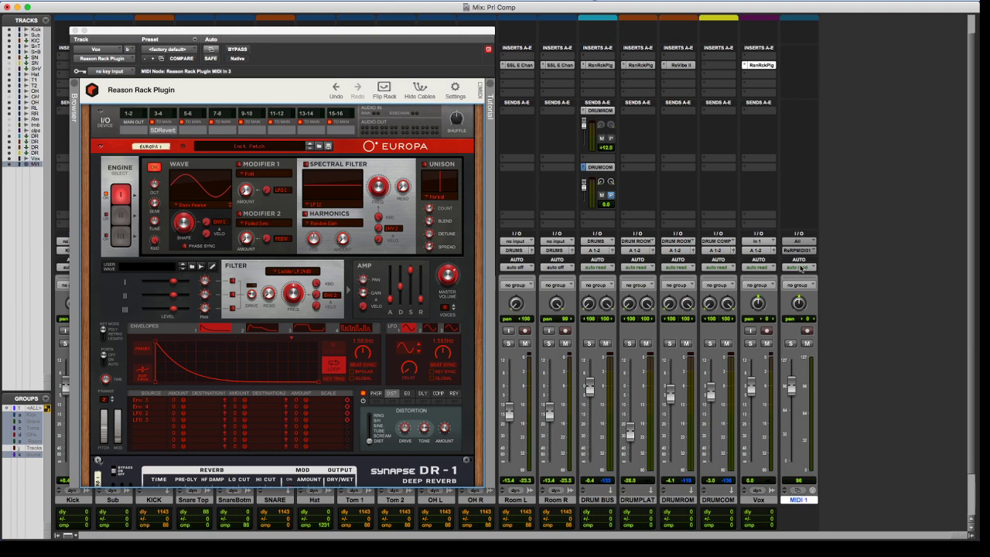
left_click(800, 249)
mouse_move(832, 252)
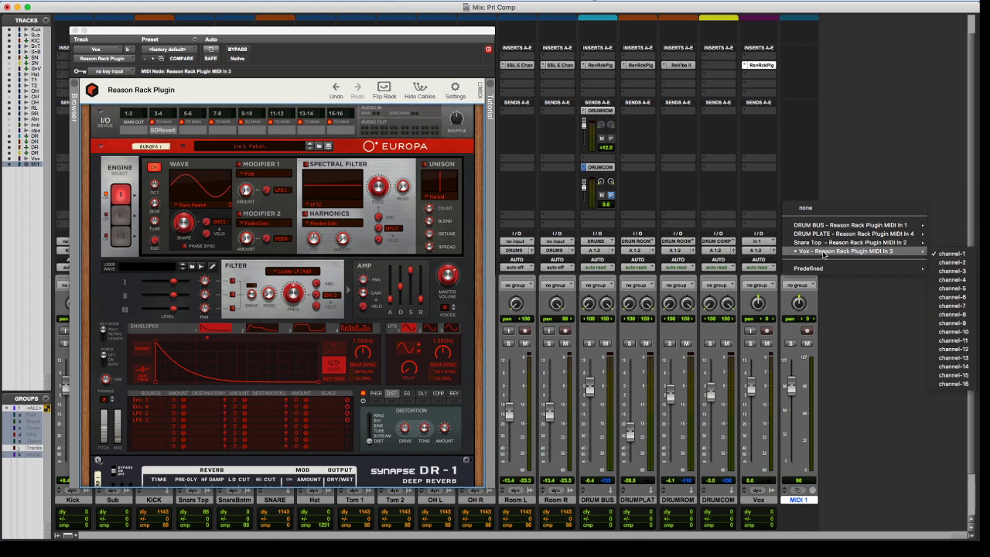
left_click(857, 254)
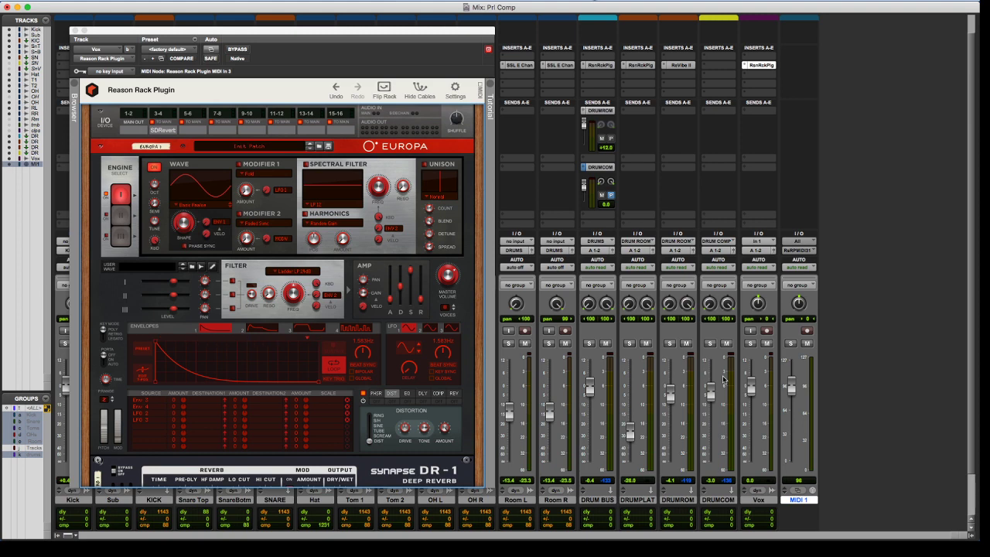
left_click(805, 253)
mouse_move(824, 255)
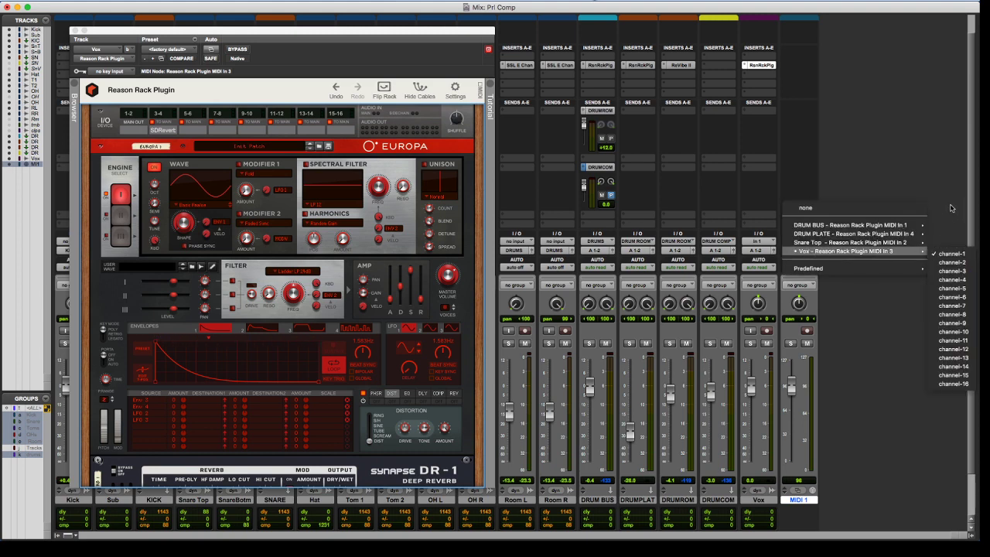
left_click(844, 185)
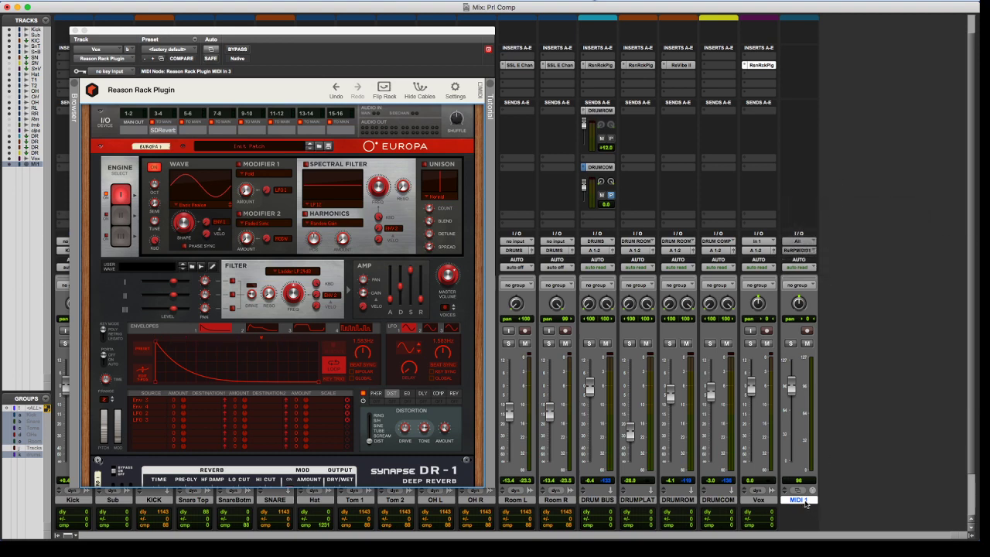
Show the rack browser and navigate to the Desktop > Patches folder
left_click(76, 98)
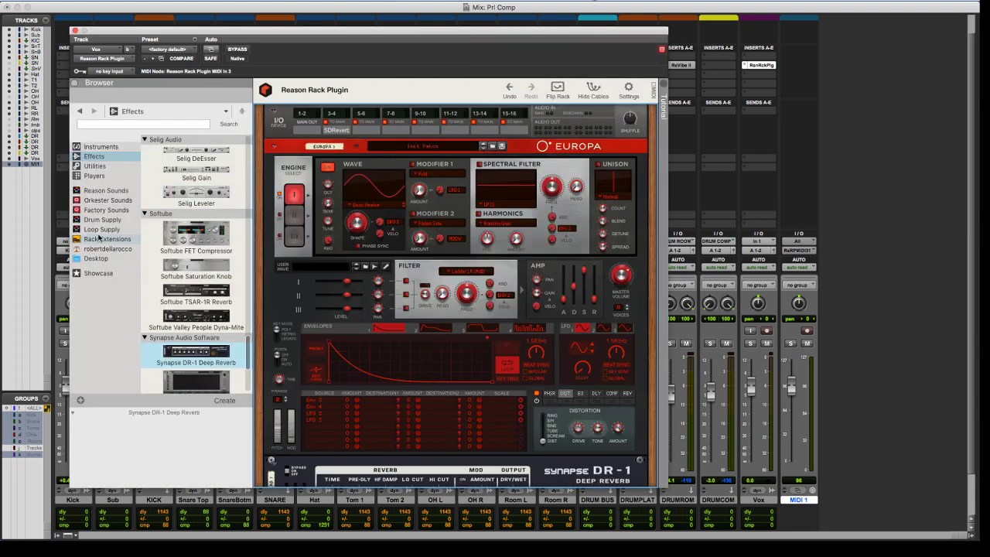
left_click(96, 258)
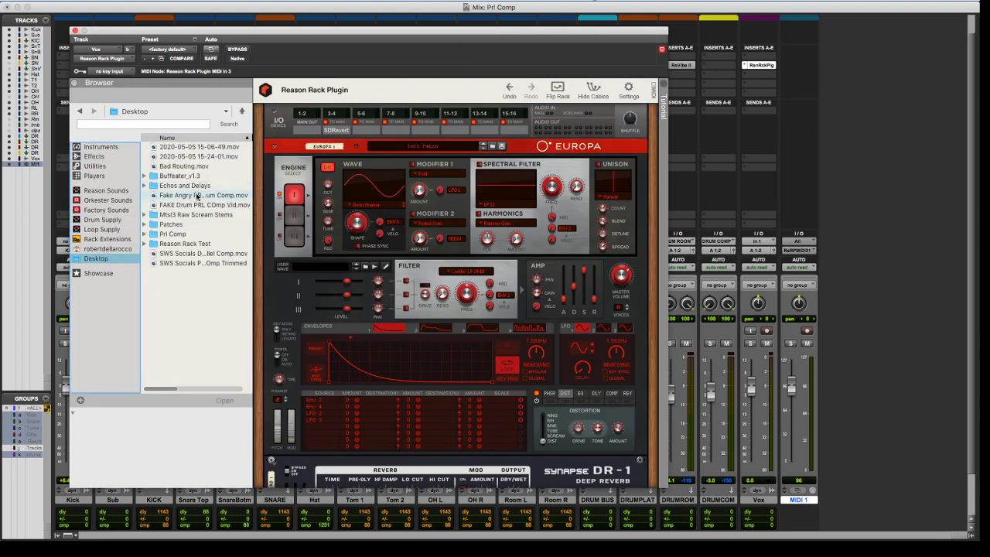
double_click(172, 225)
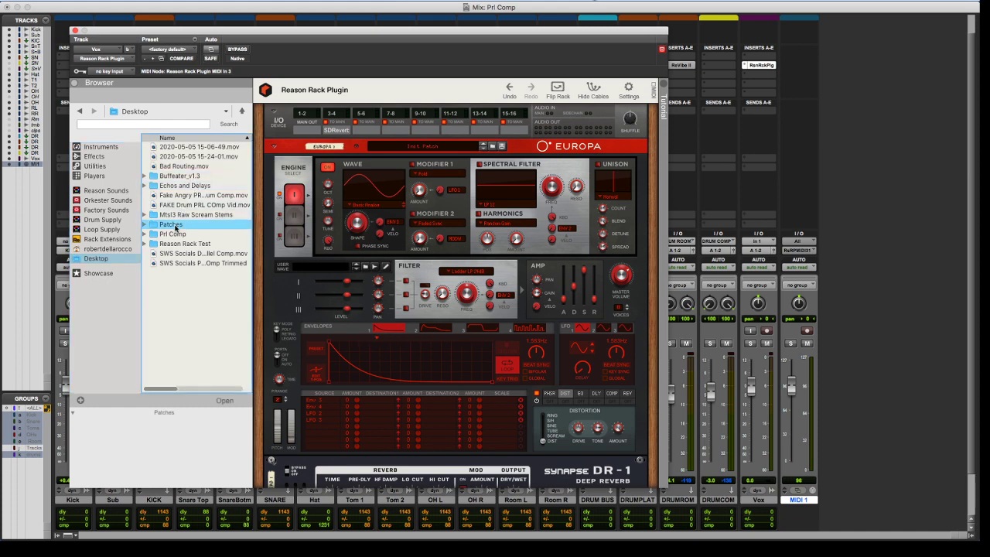
scroll(317, 423, "down", 2)
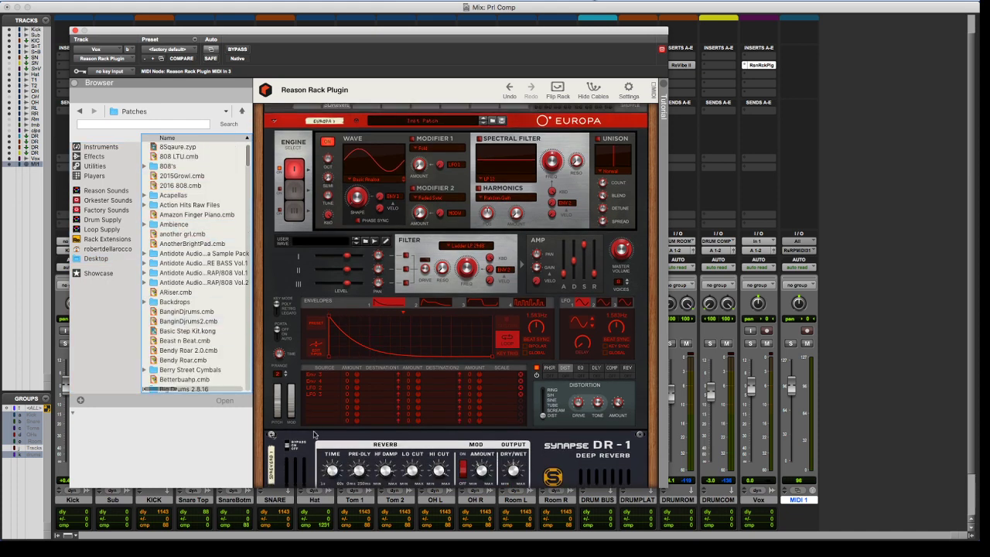
scroll(312, 408, "up", 2)
Delete Europa and DR-1, then try loading Bendy Roar 2.0.cmb and dismiss the unsupported-patch error
left_click(270, 193)
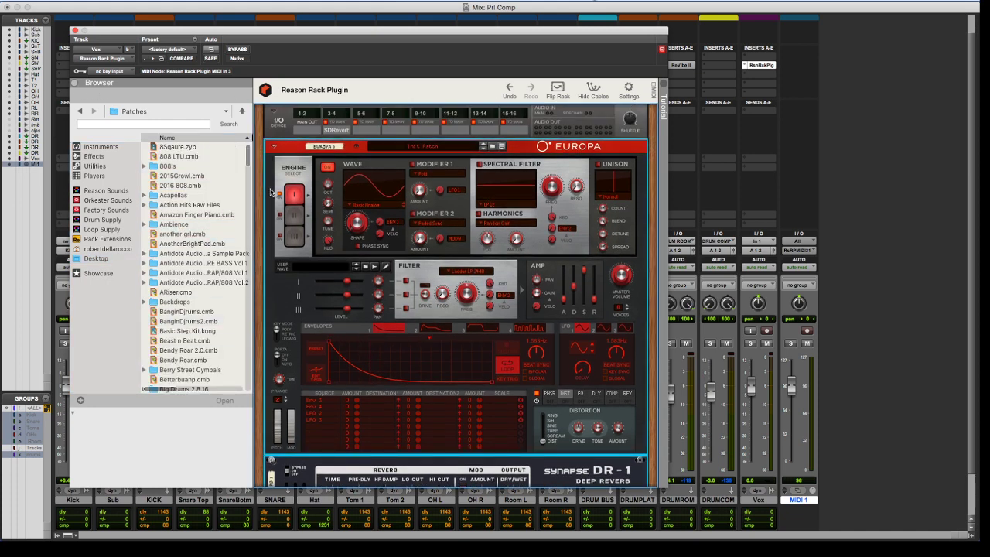
key("Delete")
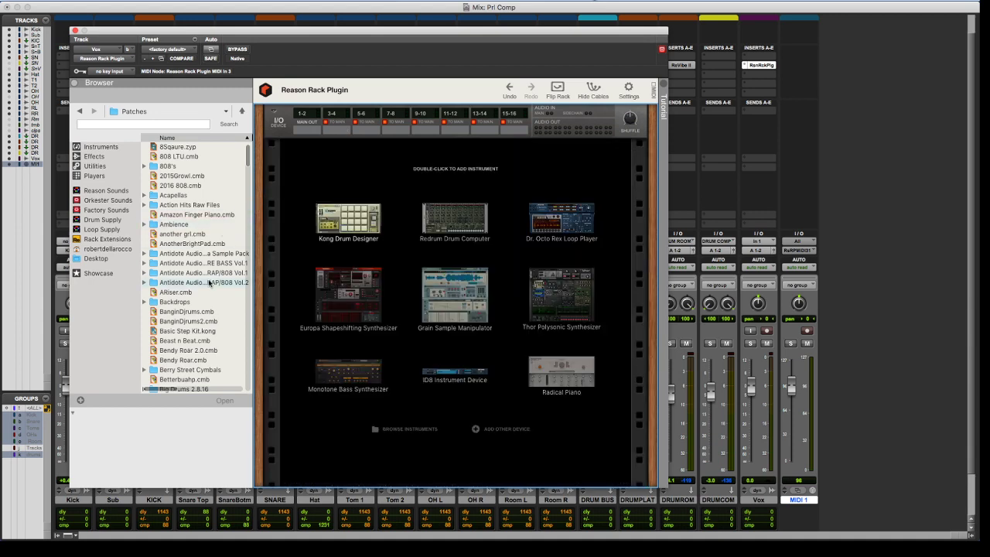
scroll(195, 345, "down", 1)
mouse_move(188, 344)
left_mouse_down()
mouse_move(364, 309)
mouse_move(420, 285)
mouse_move(407, 285)
left_mouse_up()
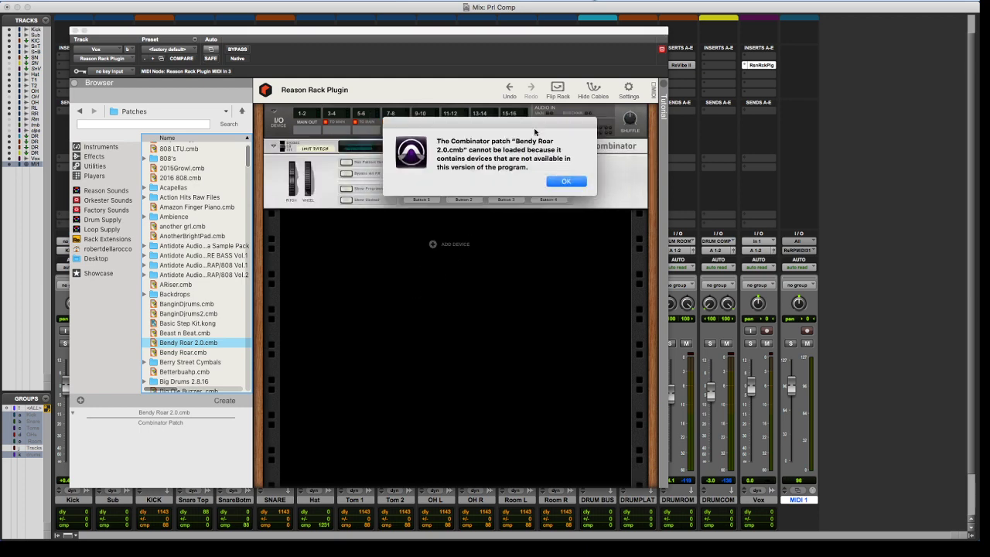
left_click(566, 182)
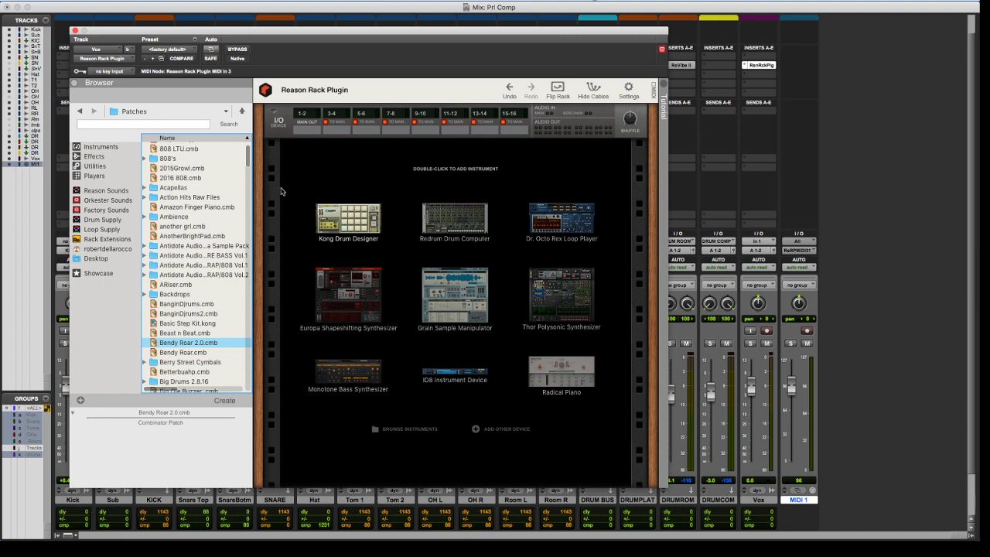
List Effects in the rack browser and scroll down to Synapse DR-1 Deep Reverb
left_click(94, 156)
scroll(192, 224, "down", 10)
scroll(192, 224, "down", 4)
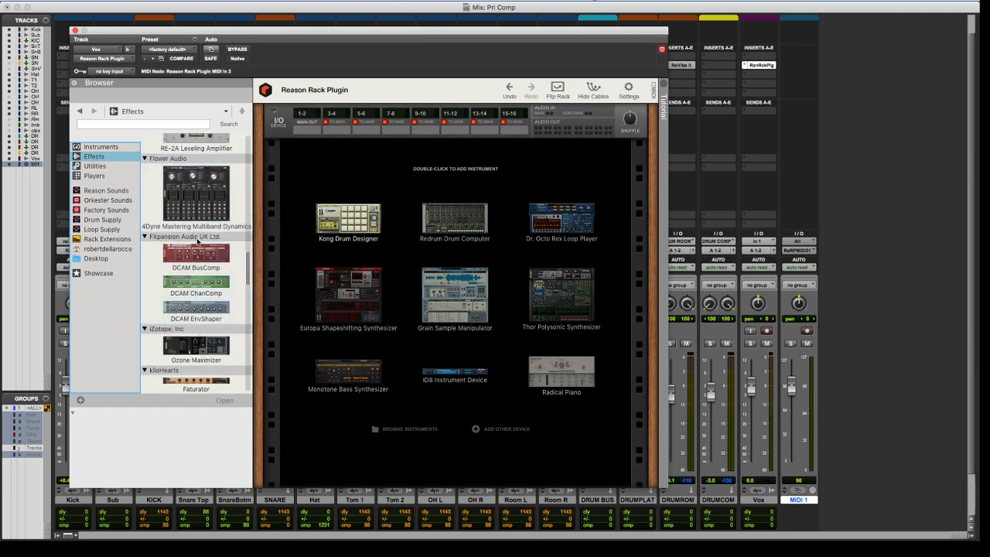
scroll(207, 298, "down", 5)
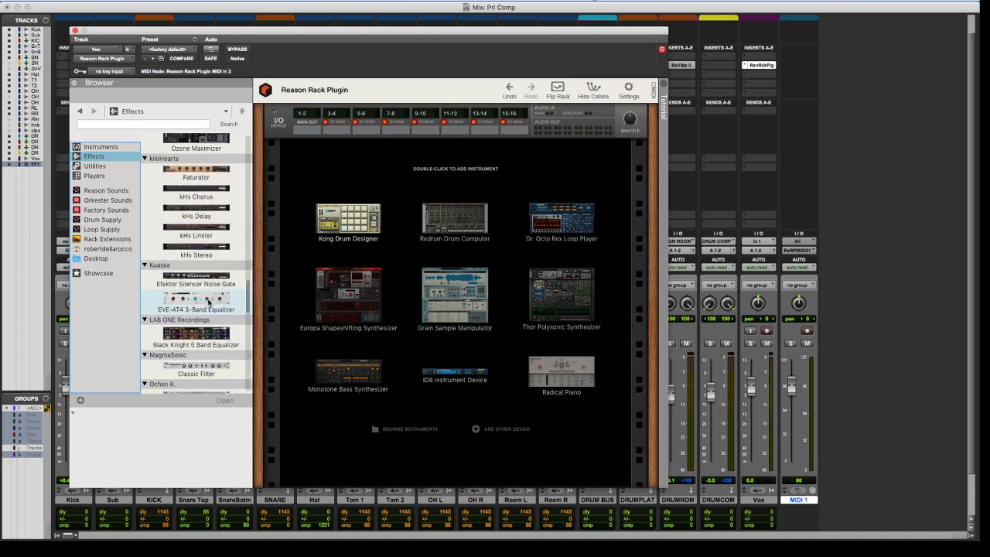
scroll(208, 302, "down", 8)
scroll(207, 303, "down", 5)
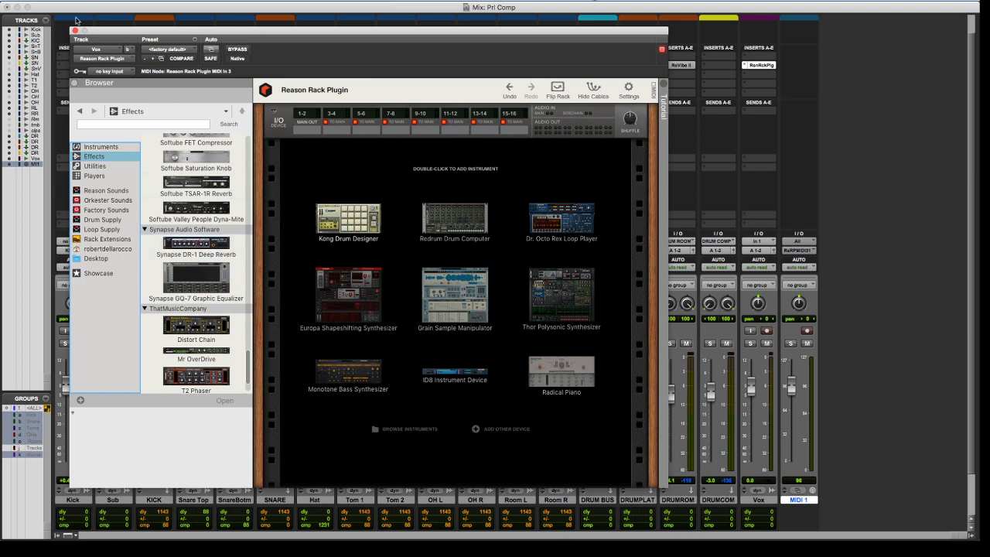
Check the sidechain Key Input sources and the I/O device cabling, then close the Vox rack window
left_click(116, 72)
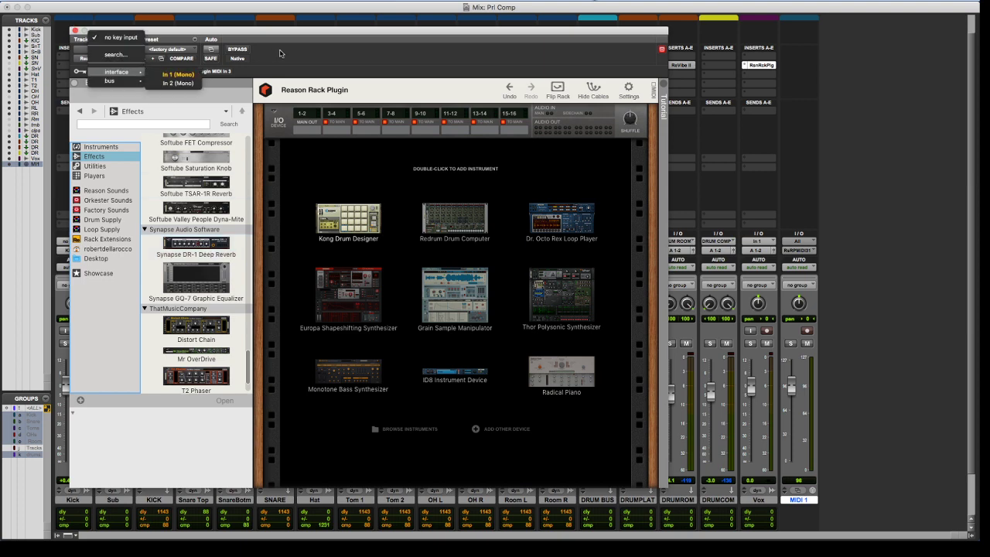
left_click(182, 70)
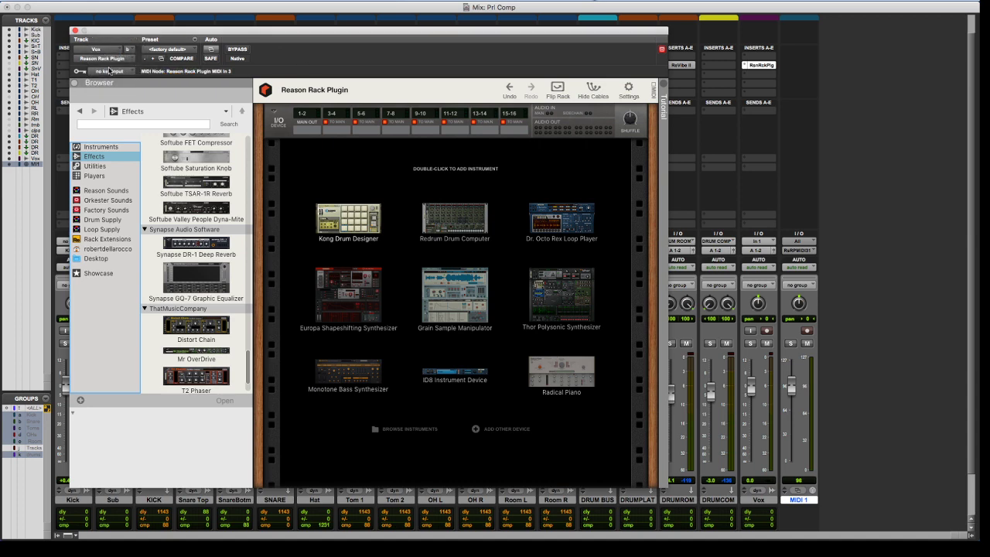
left_click(287, 120)
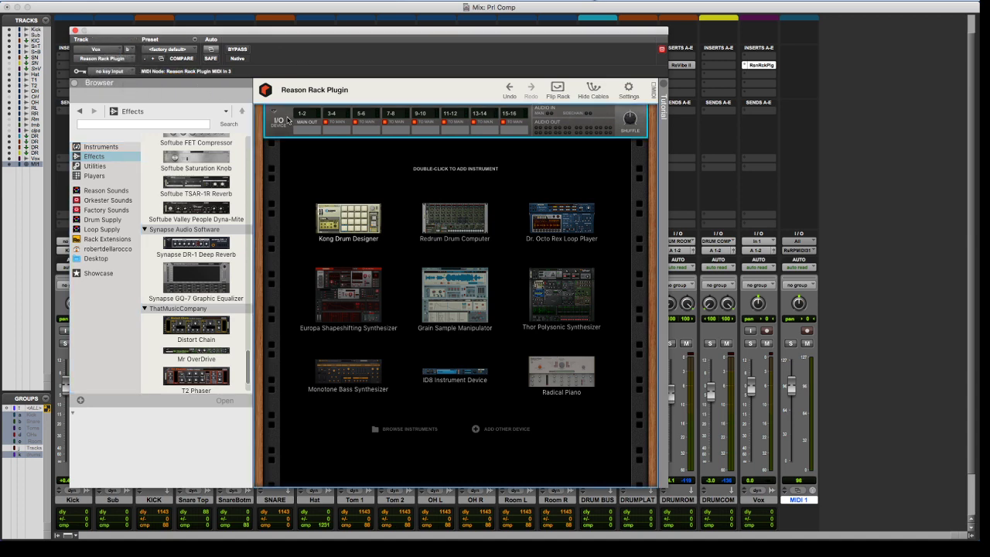
key("Tab")
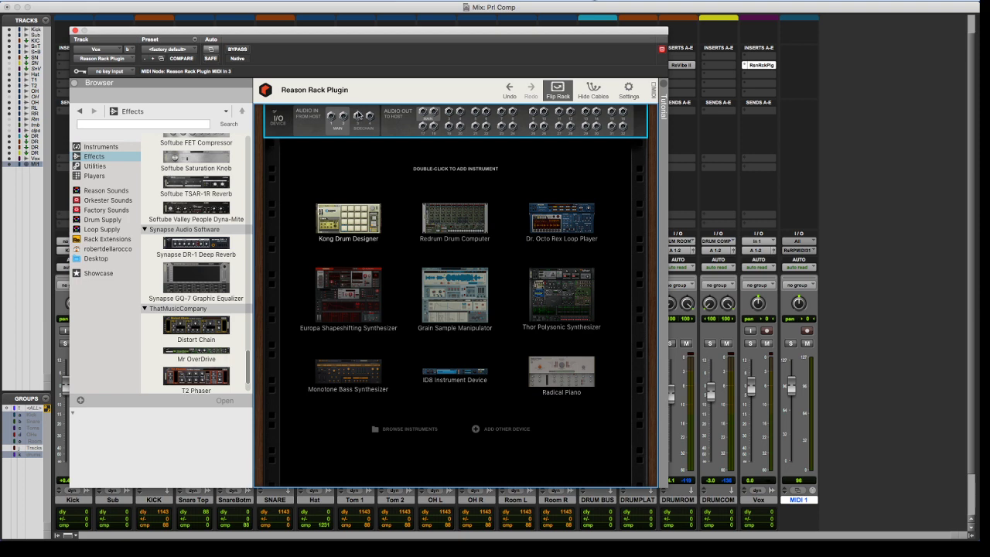
left_click_drag(358, 116, 391, 229)
left_click(75, 31)
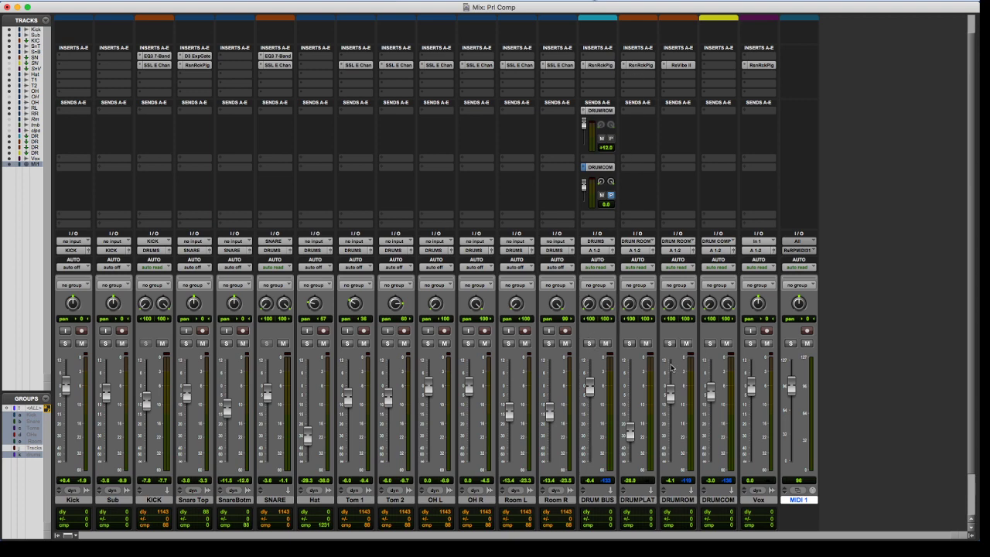
Pull DRUMROM down to -69.4, trim DRUMPLAT, and open the DRUM PLATE Reason Rack
left_click_drag(629, 438, 670, 457)
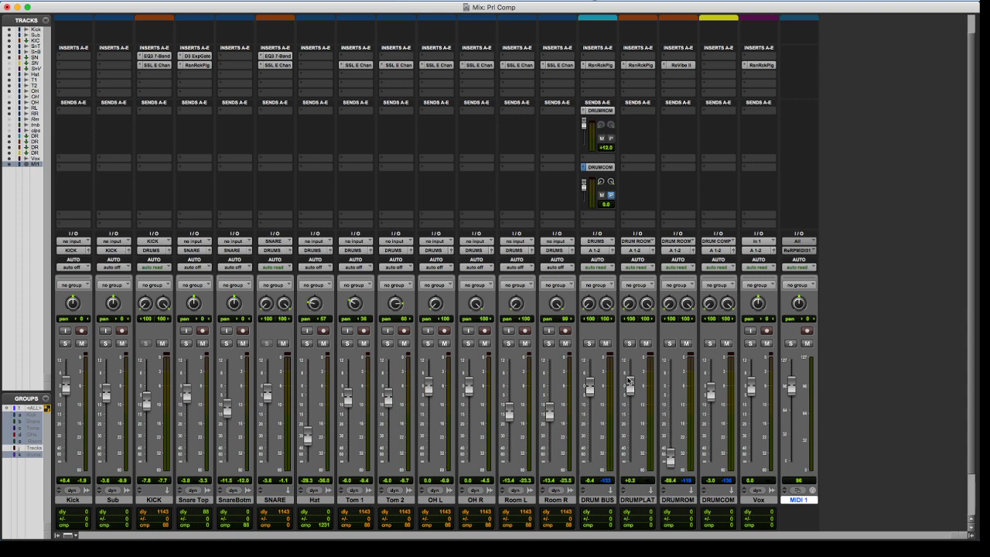
left_click_drag(629, 382, 630, 400)
left_click(638, 65)
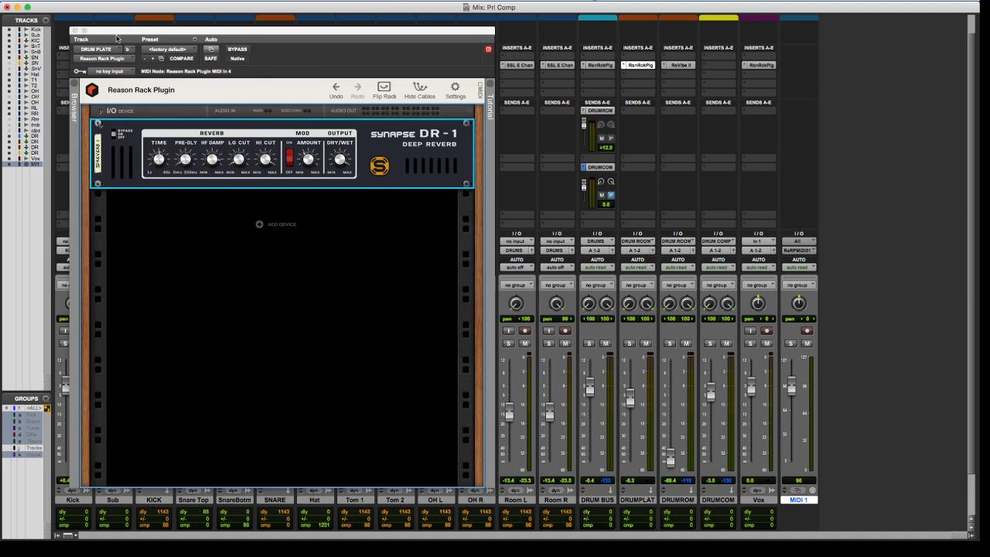
Audition the Hat region, then drop DRUMCOM to -inf and bring DRUMPLAT to +0.4
key("super+equal")
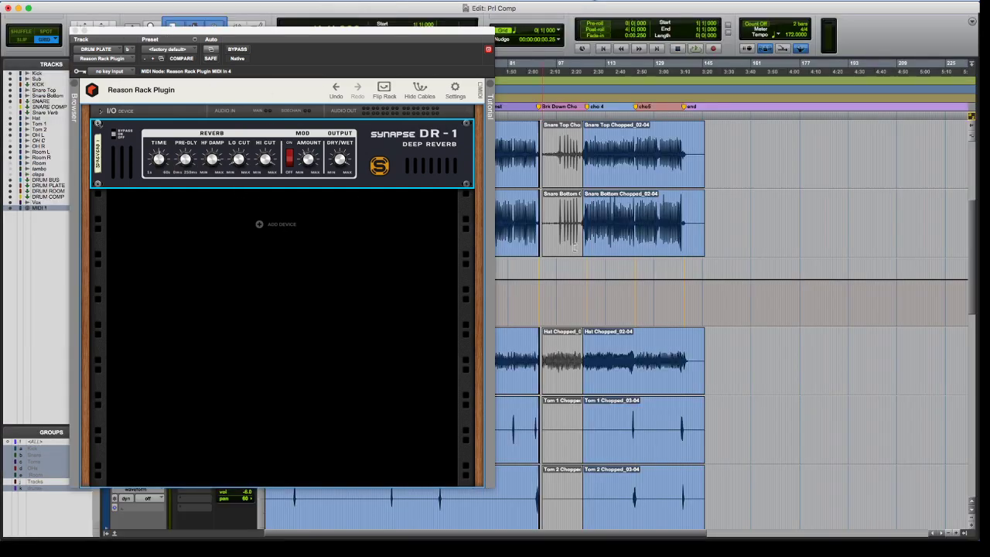
left_click_drag(603, 354, 656, 356)
key("space")
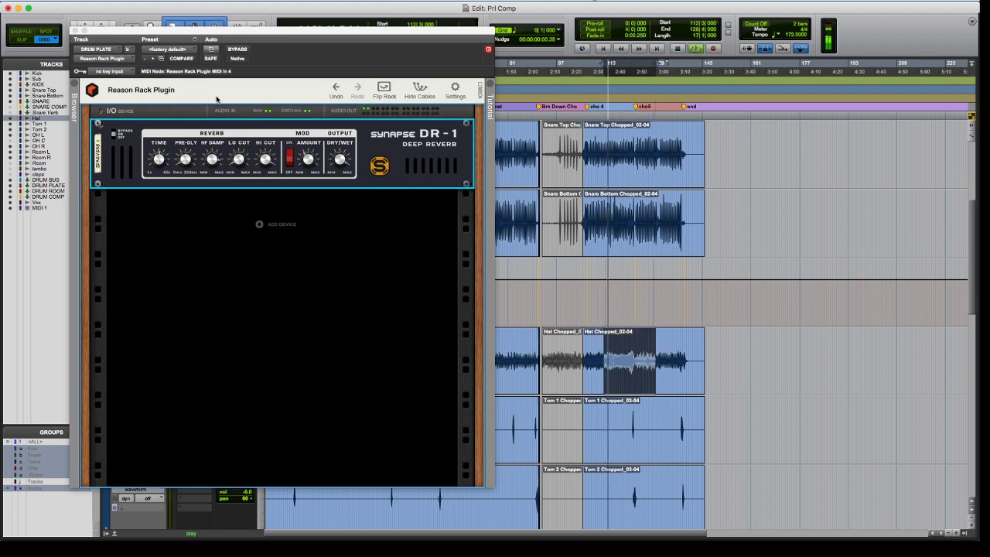
key("super+equal")
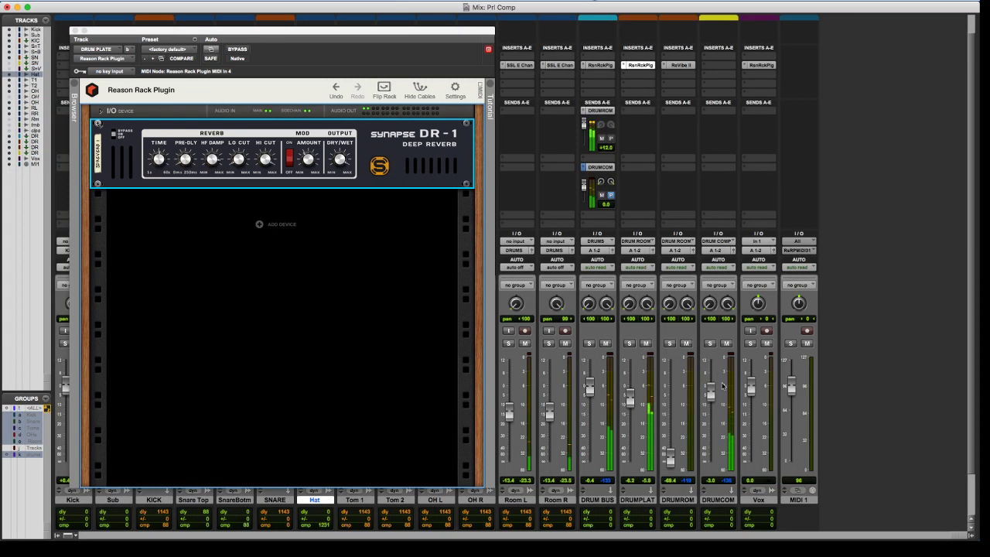
left_click_drag(710, 393, 711, 459)
mouse_move(632, 398)
left_mouse_down()
mouse_move(632, 459)
mouse_move(628, 389)
mouse_move(628, 414)
left_mouse_up()
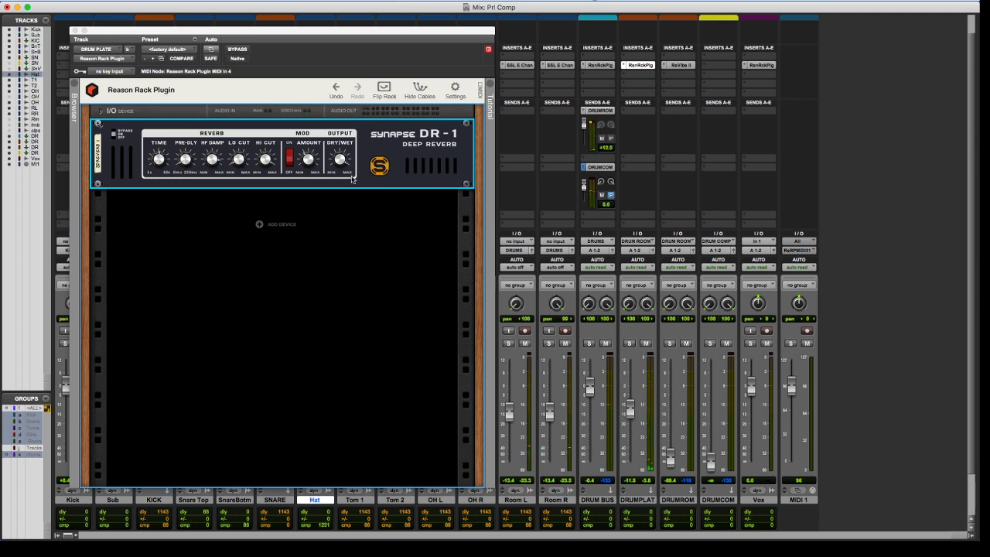
Insert an MClass Compressor from Effects > Built-In Devices into the DRUM PLATE rack
right_click(383, 163)
mouse_move(417, 268)
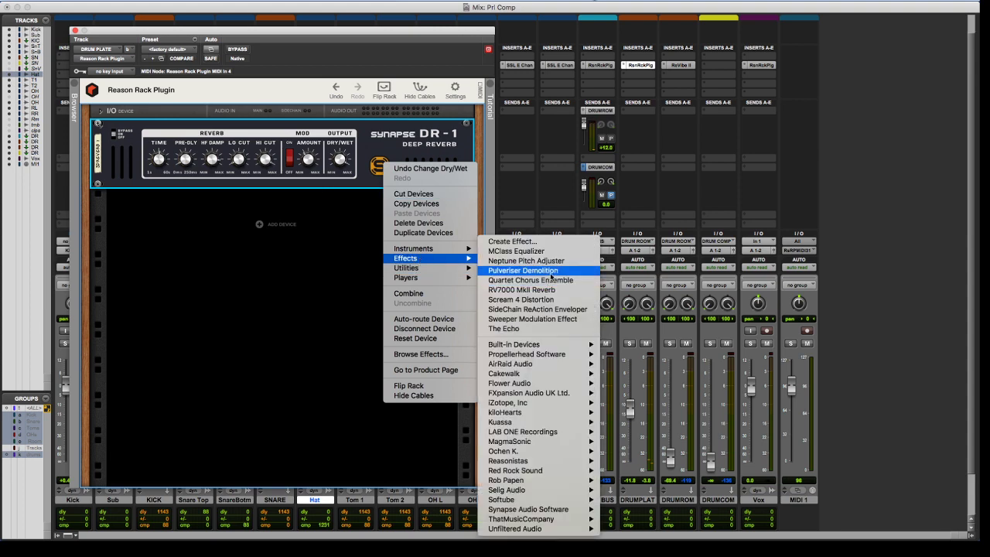
mouse_move(551, 346)
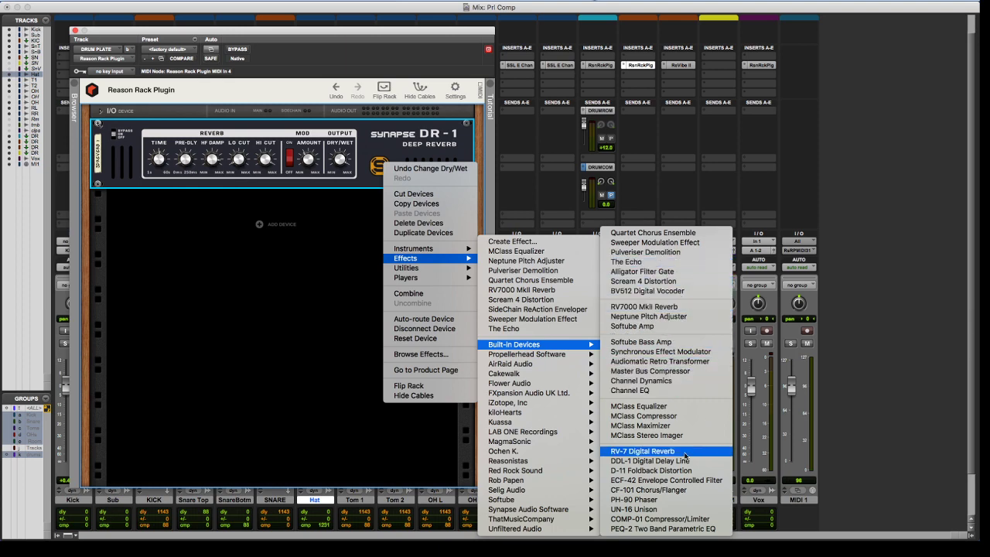
left_click(676, 418)
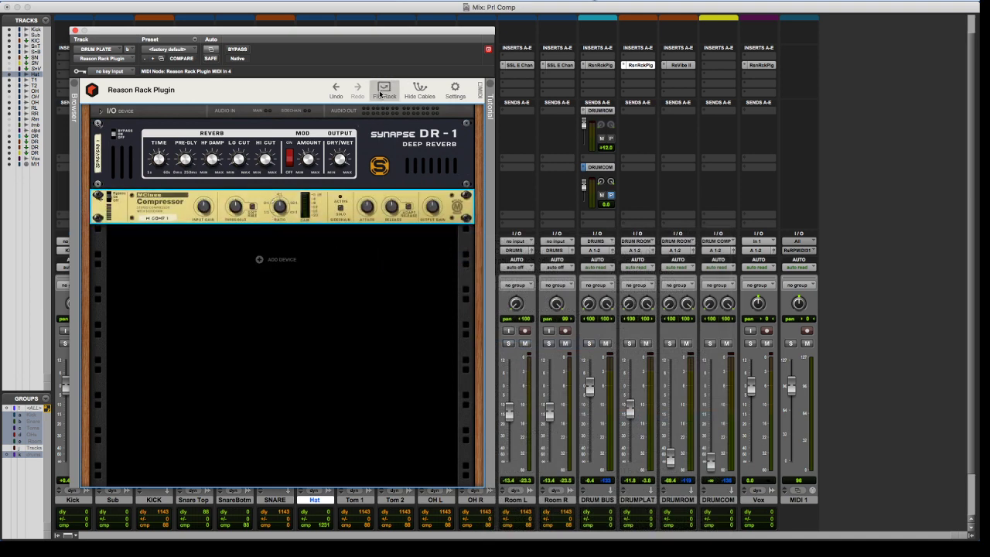
Deselect the compressor and flip the DRUM PLATE rack to show cables behind DR-1 and MClass Compressor
left_click(356, 313)
key("Tab")
key("Tab")
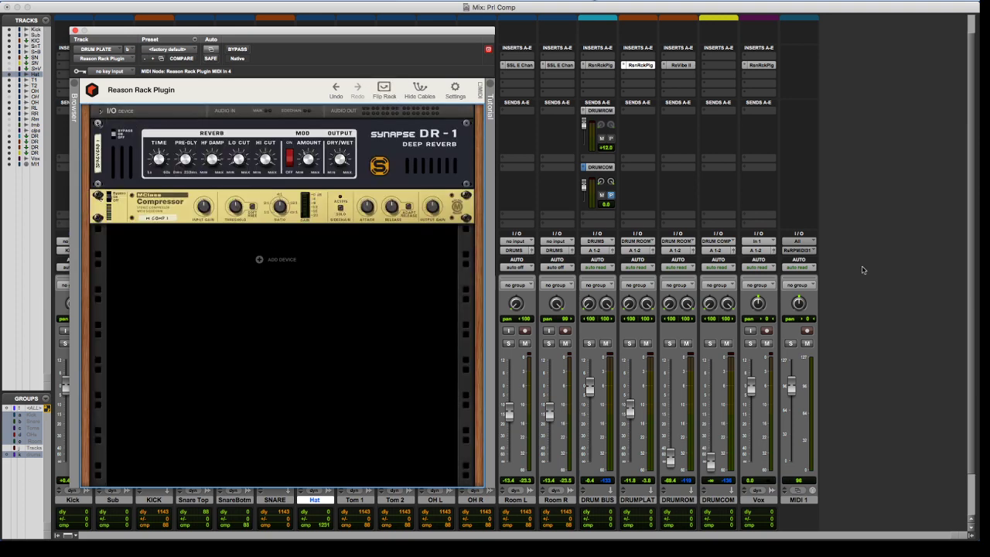
left_click(933, 295)
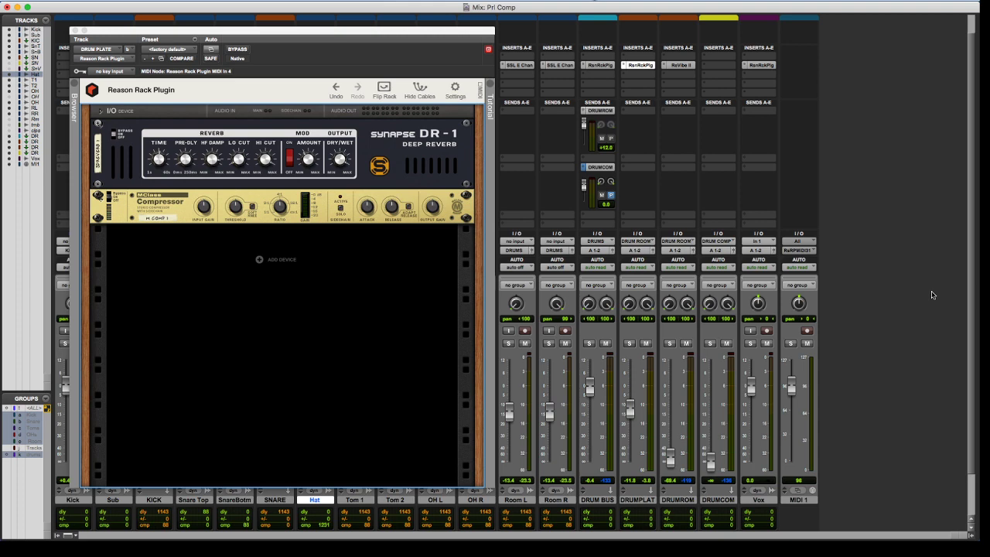
left_click(379, 273)
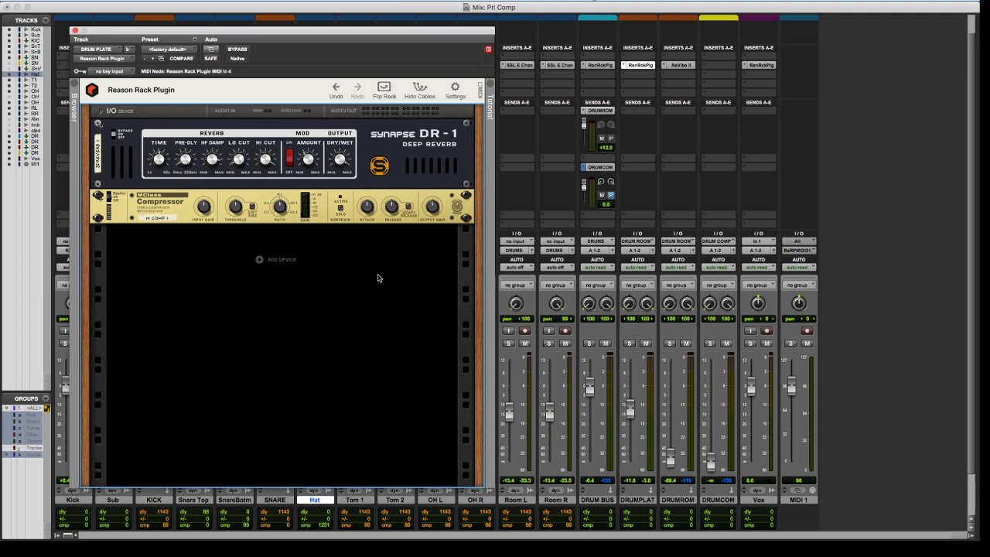
key("Tab")
key("Tab")
Expand the I/O device above the DR-1 and flip the DRUM PLATE rack back to its front
left_click(384, 90)
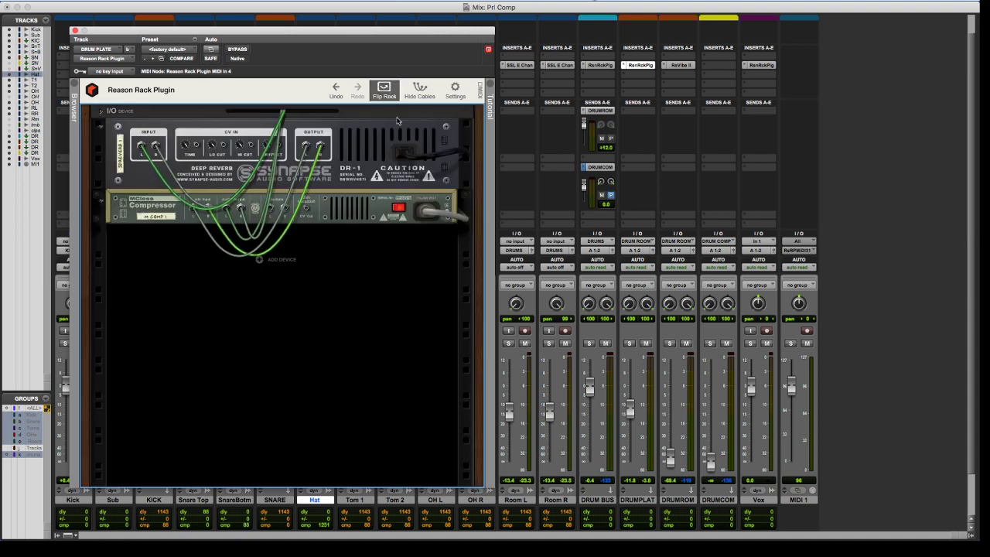
left_click(126, 112)
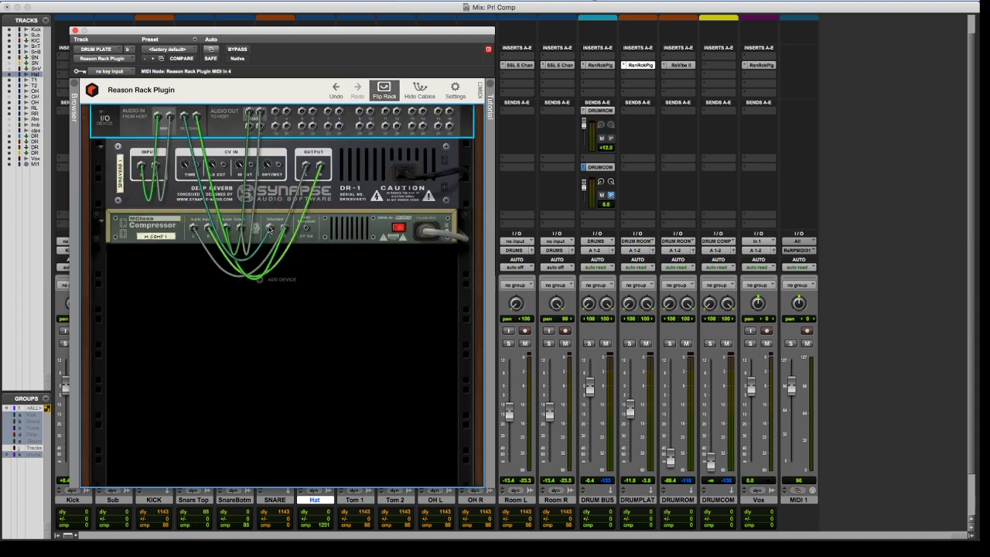
key("Tab")
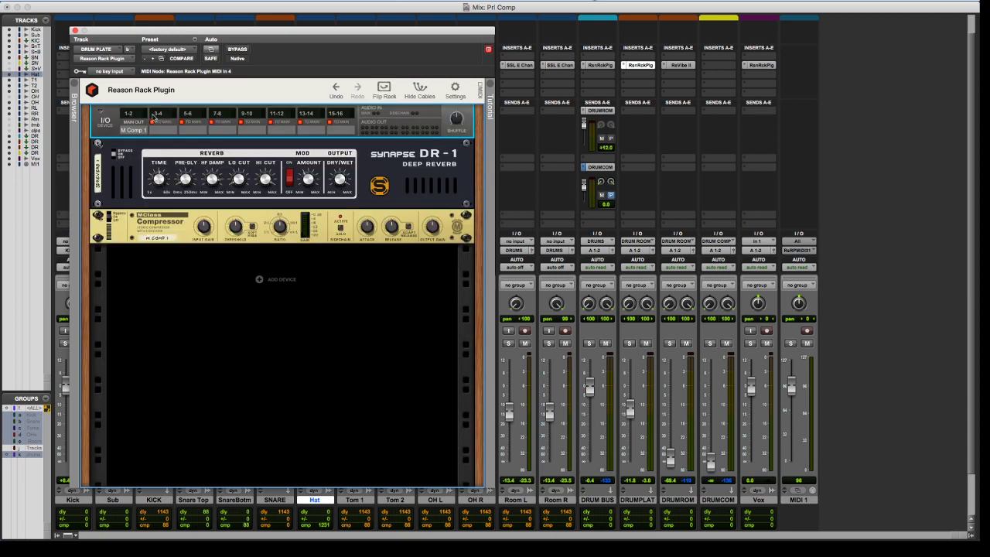
Set the DRUM PLATE rack's sidechain key input to the KICK KEY (Mono) bus
left_click(114, 74)
mouse_move(129, 80)
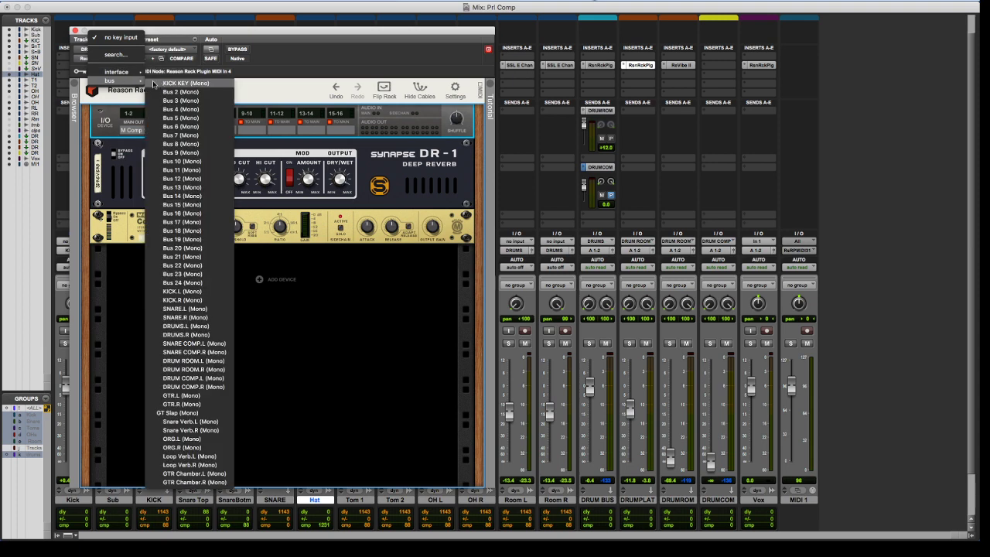
left_click(178, 83)
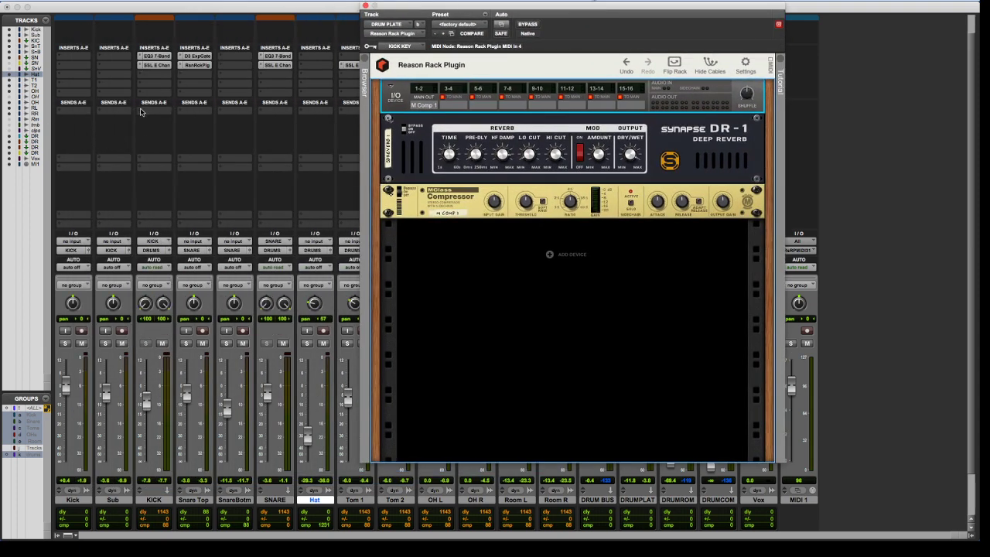
Add send A on the KICK track routed to the KICK KEY (Mono) bus
left_click(145, 112)
mouse_move(171, 119)
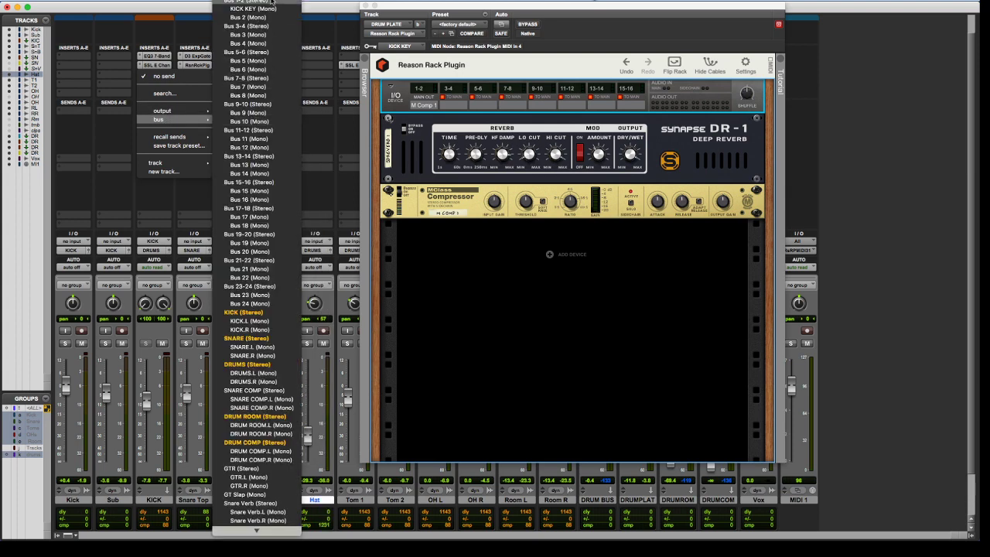
left_click(249, 9)
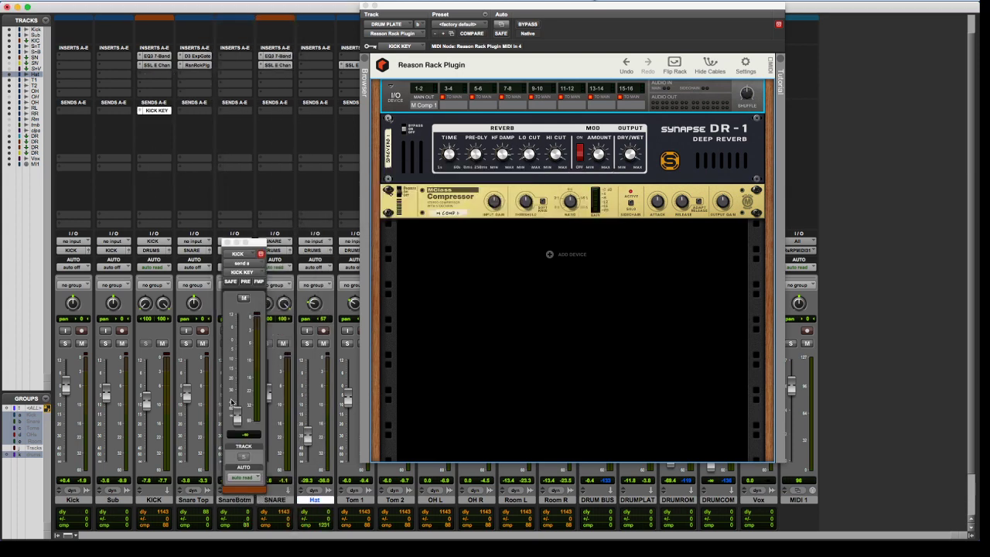
Set the KICK KEY send level to 0.0 and move the send onto the SNARE track
left_click(236, 417)
left_click(237, 418, "alt")
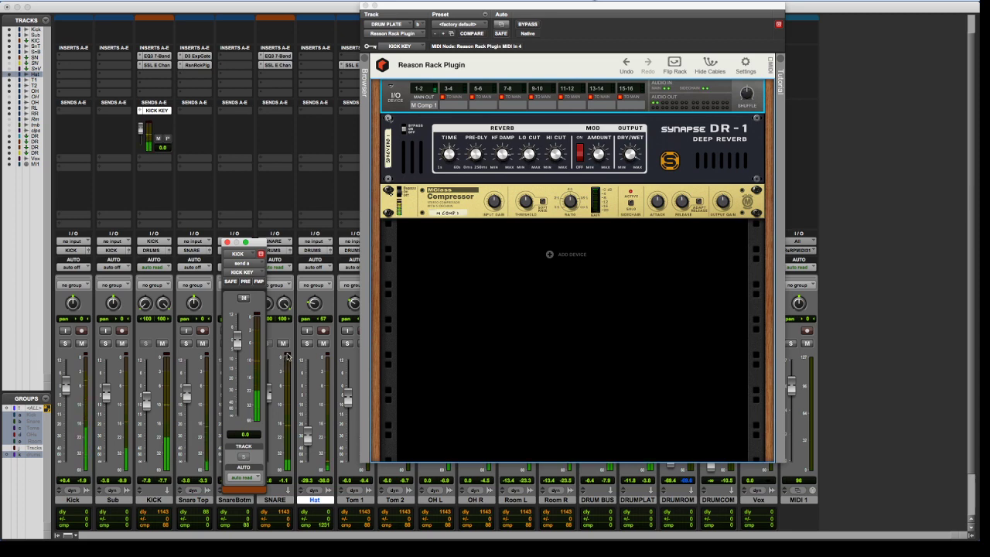
left_click(544, 192)
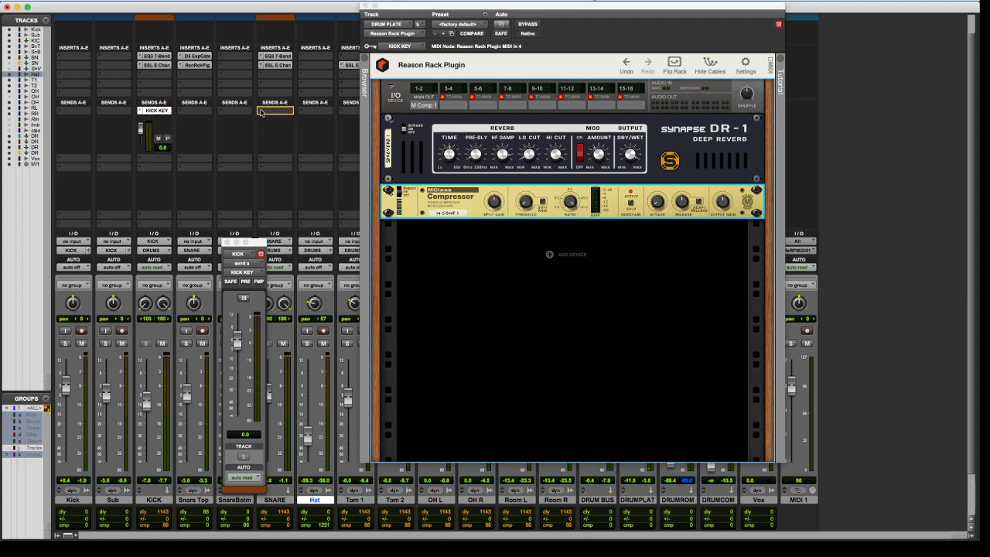
left_click_drag(261, 112, 262, 112)
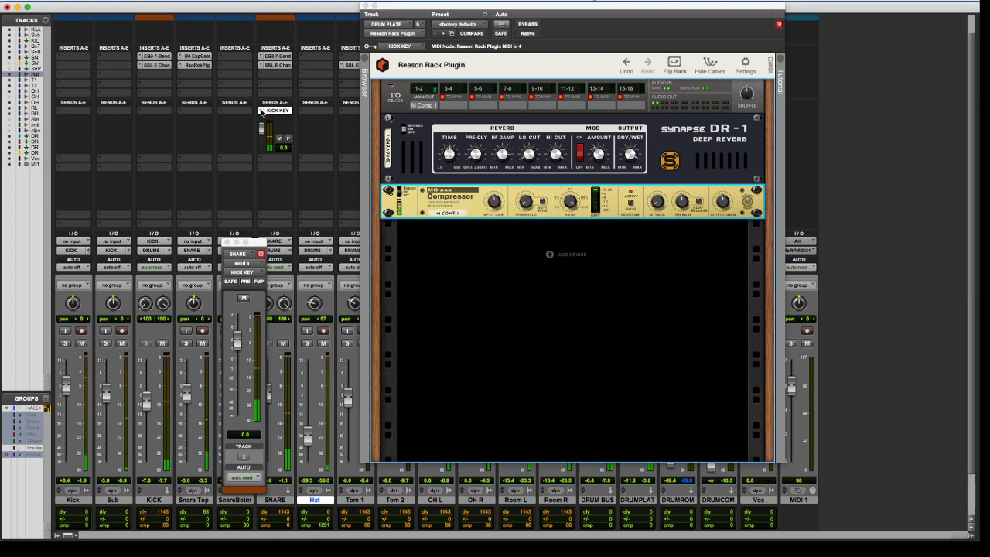
Inspect the Synapse DR-1 reverb in the DRUMPLAT Reason rack, then close the rack
left_click(366, 6)
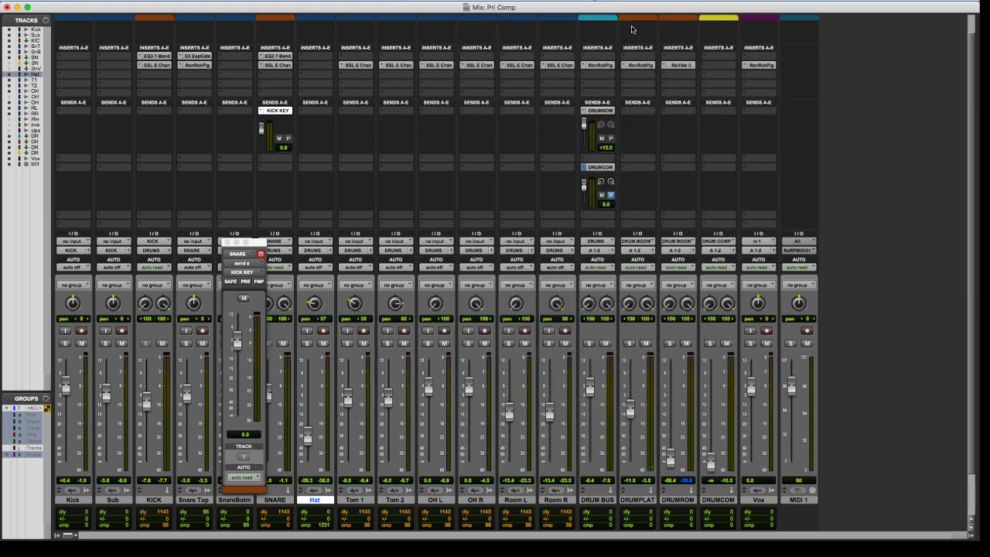
left_click(639, 66)
left_click(449, 154)
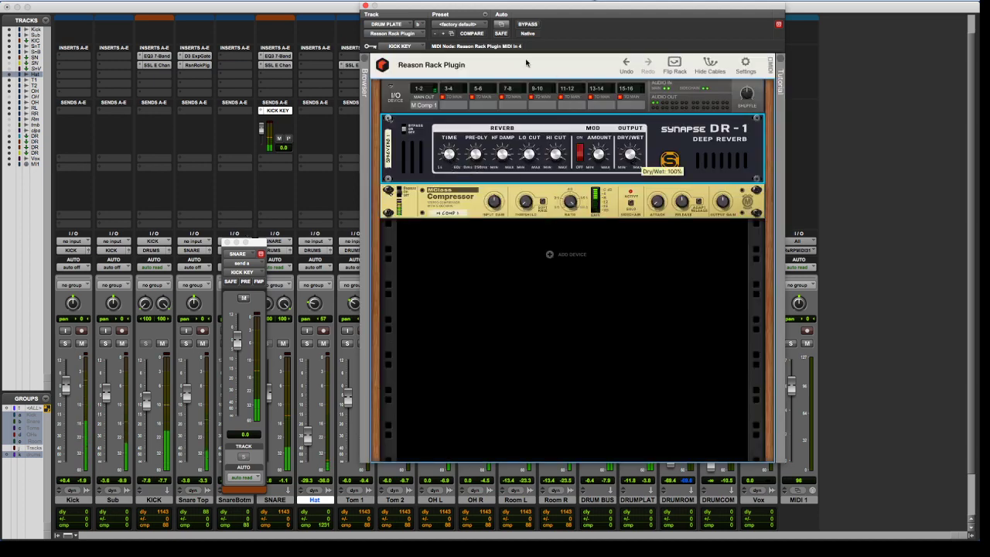
left_click(365, 5)
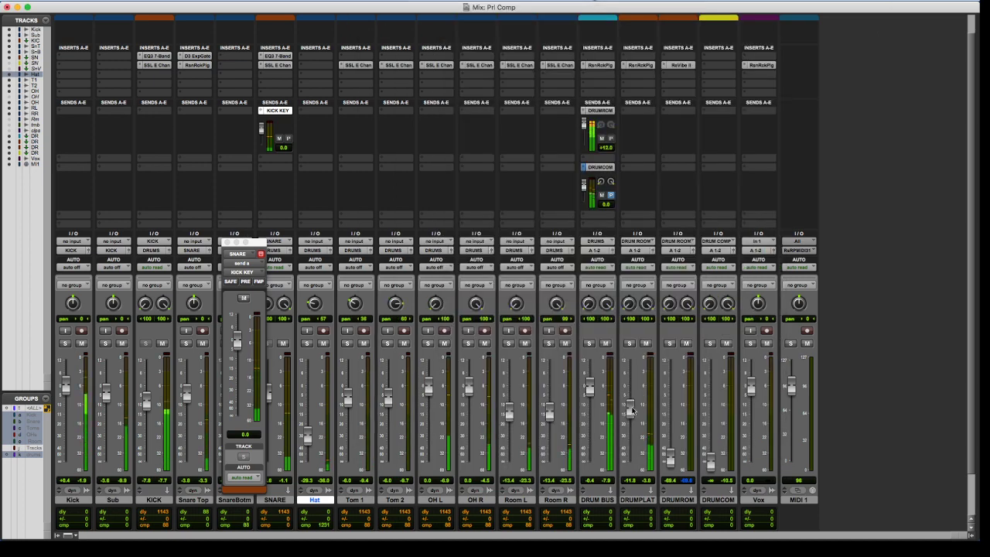
Lower the DRUMPLAT fader from -11.8 to -16.3 and close the reopened rack window
left_click_drag(631, 410, 631, 424)
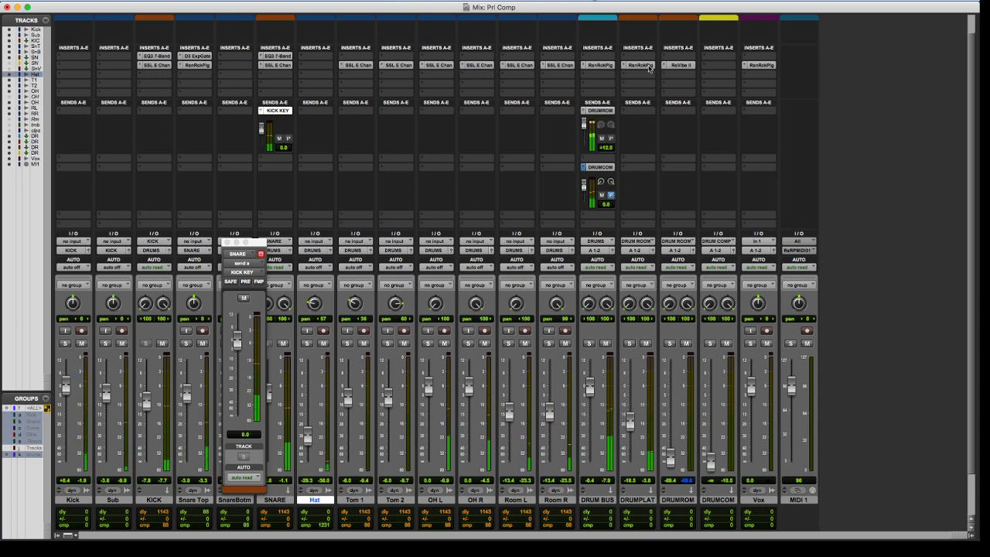
left_click(638, 65)
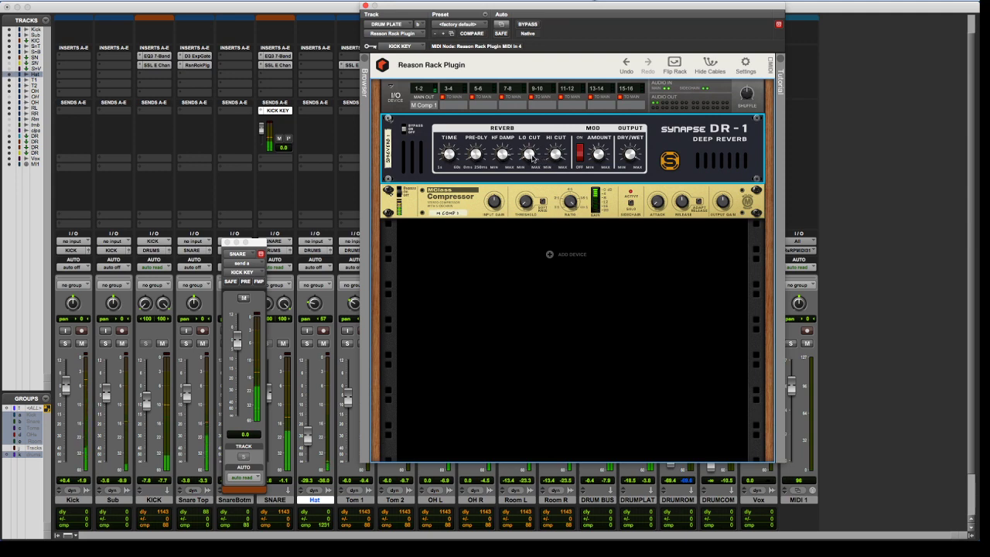
mouse_move(476, 154)
left_click(365, 6)
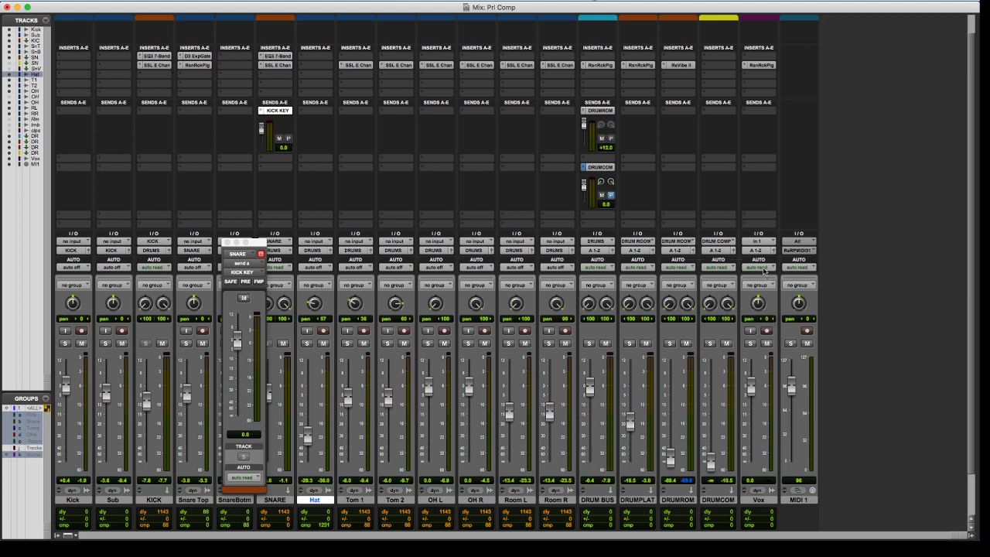
Select the MIDI 1 track and bring up the DRUM BUS Reason rack holding Scream 4
left_click(797, 500)
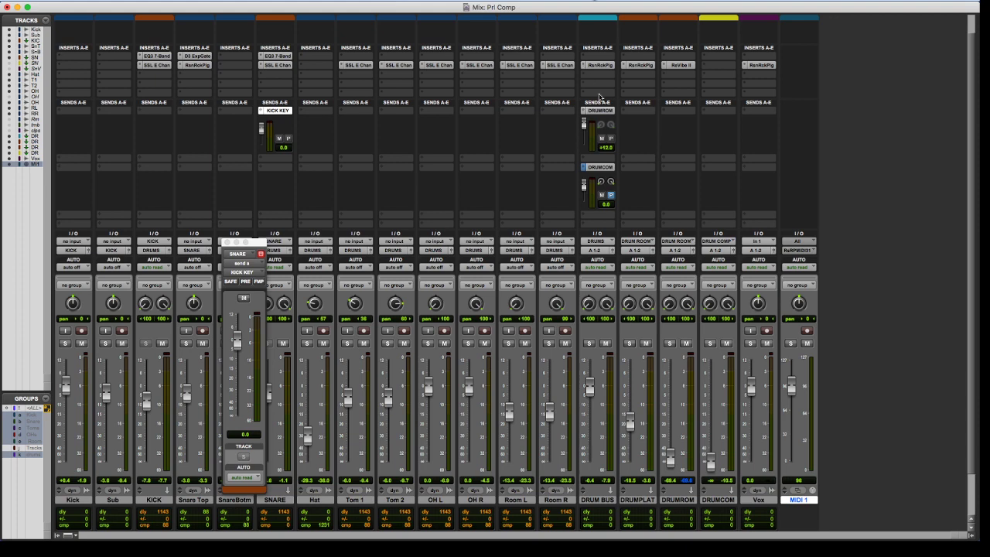
left_click(586, 66)
Replace the DRUM BUS rack's Scream 4 with a Neptune Pitch Adjuster
left_click(589, 66)
left_click(419, 118)
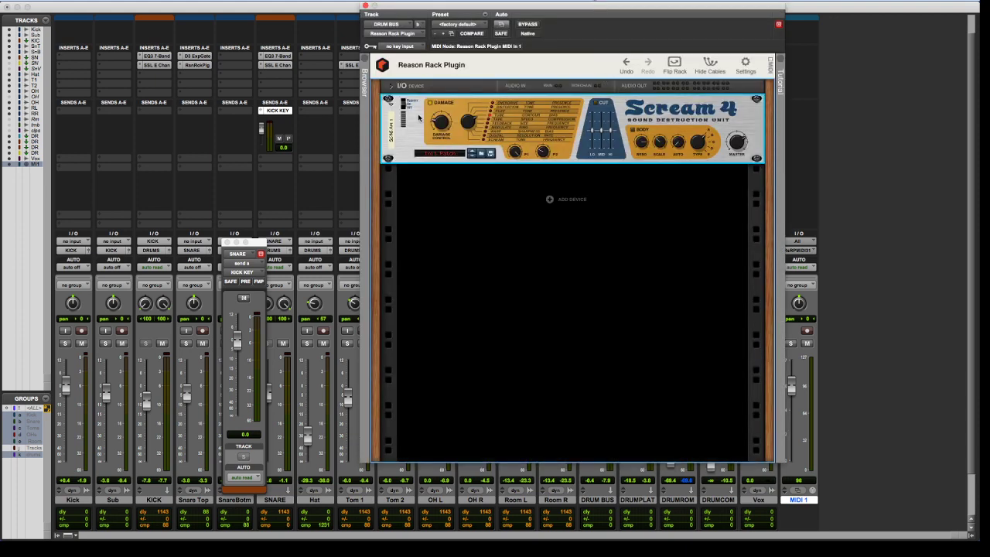
key("Delete")
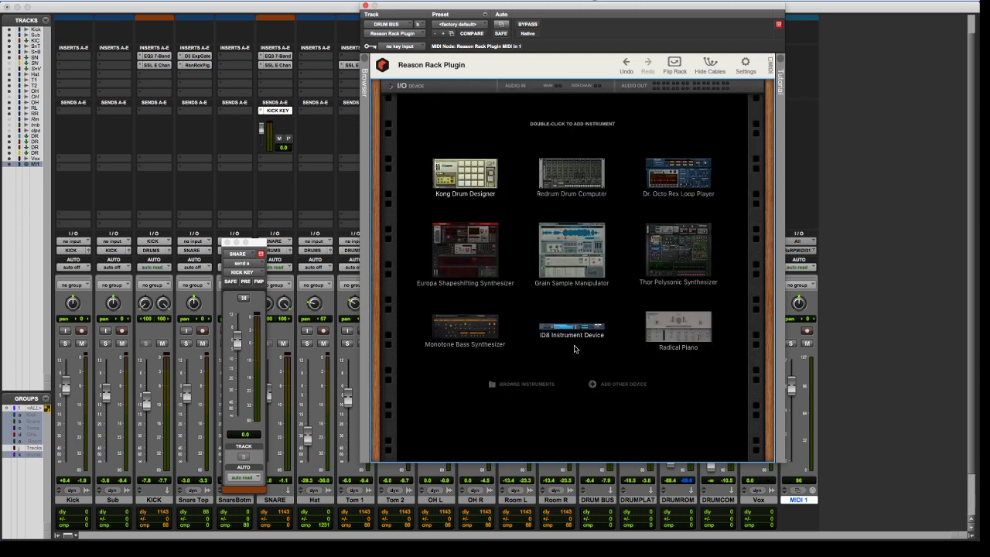
right_click(570, 396)
mouse_move(670, 481)
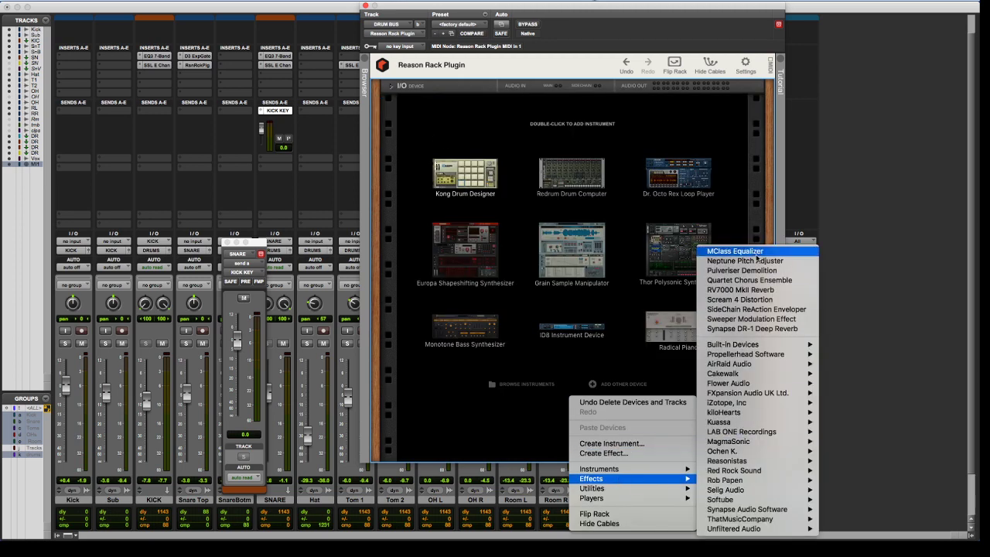
left_click(757, 261)
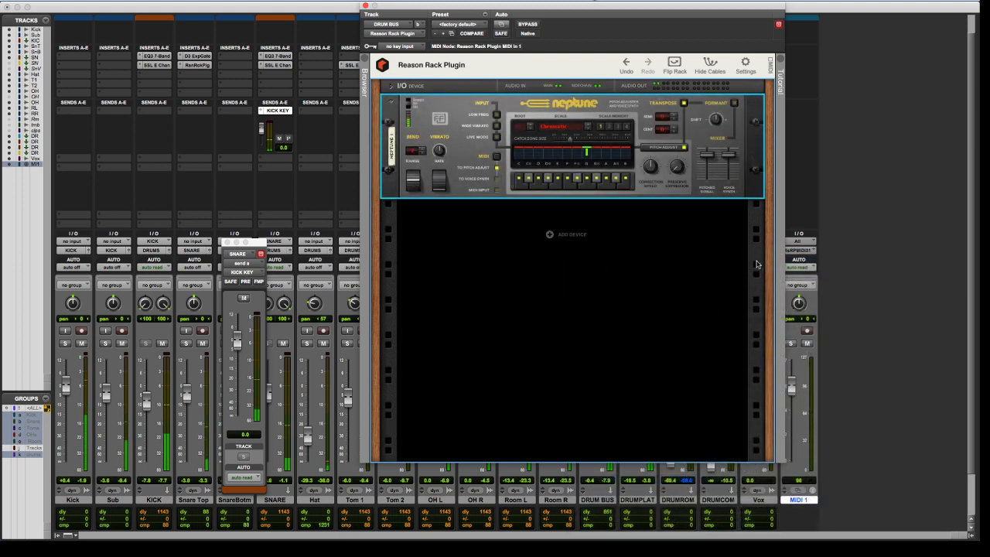
Enable Neptune's formant section with shift set to 0, and shift the rack window left
left_click(733, 103)
left_click_drag(717, 120, 721, 116)
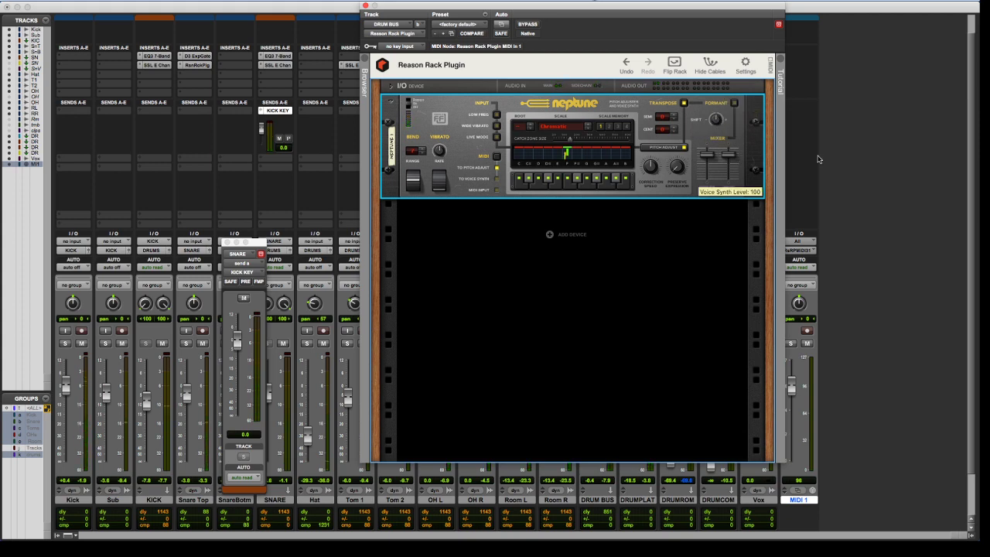
left_click_drag(617, 14, 453, 13)
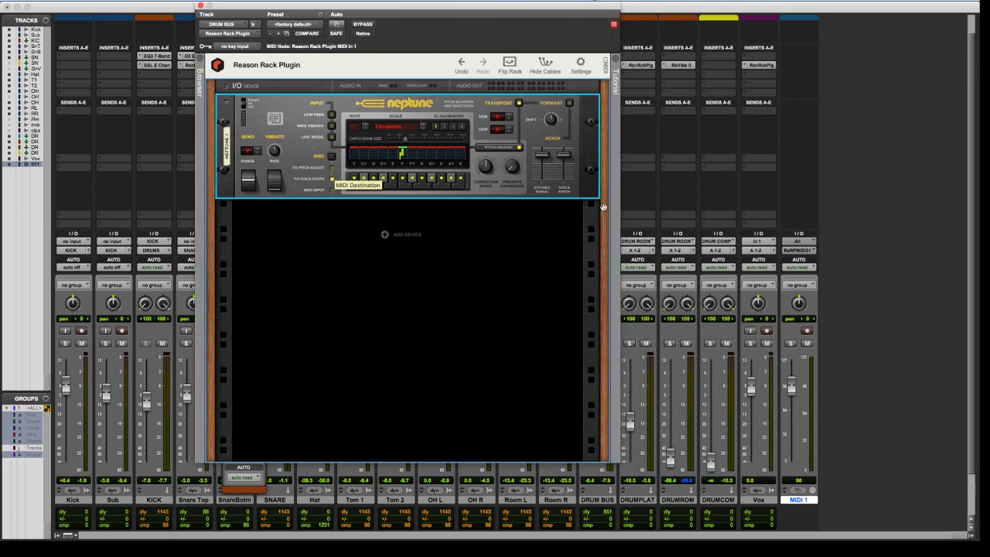
Route MIDI 1's output to DRUM BUS Reason Rack Plugin MIDI In 1, channel 1
left_click(802, 502)
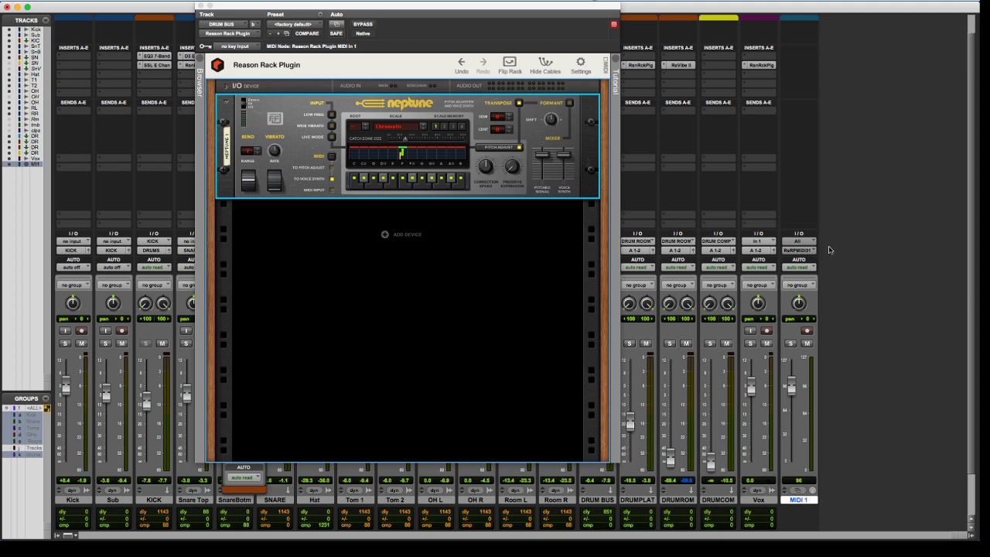
left_click(799, 249)
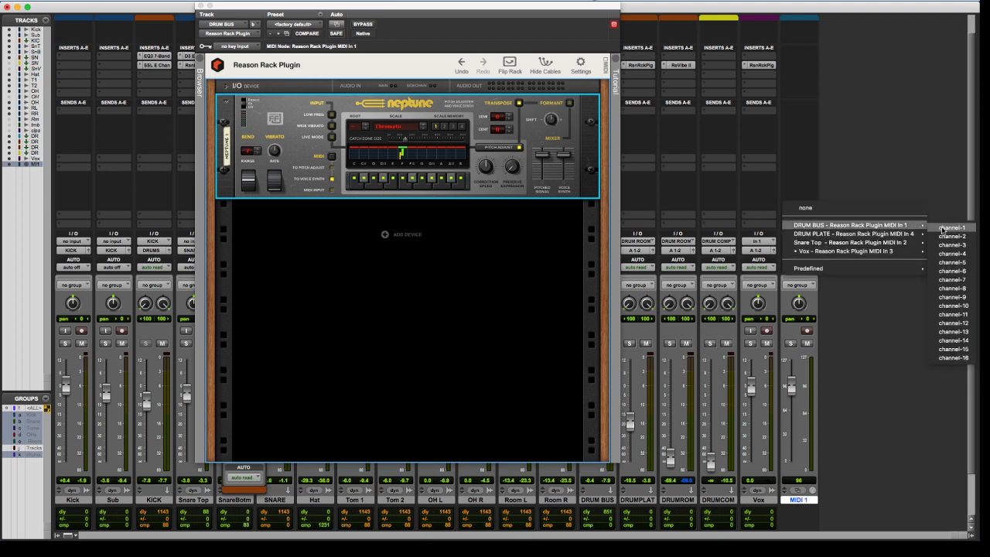
left_click(943, 228)
left_click(807, 331)
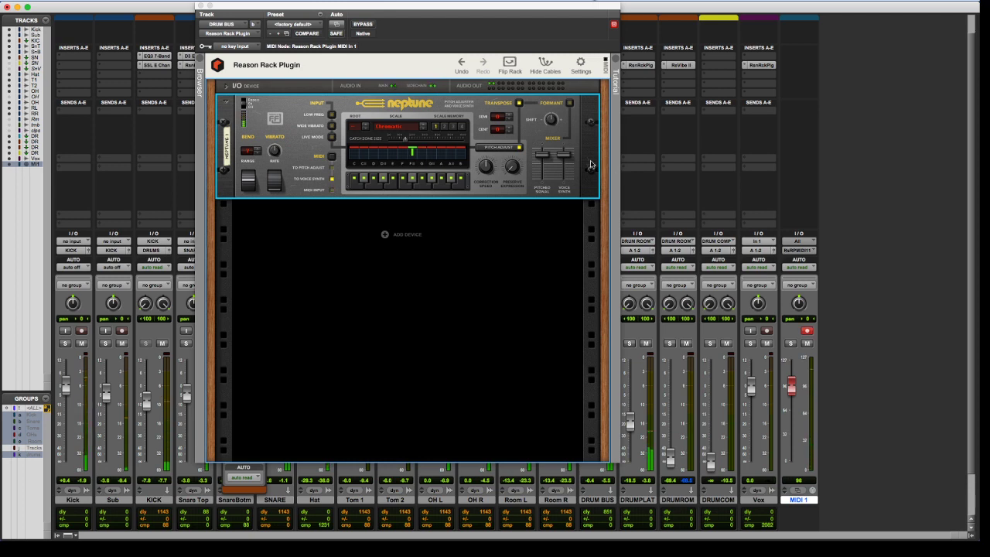
left_click(551, 270)
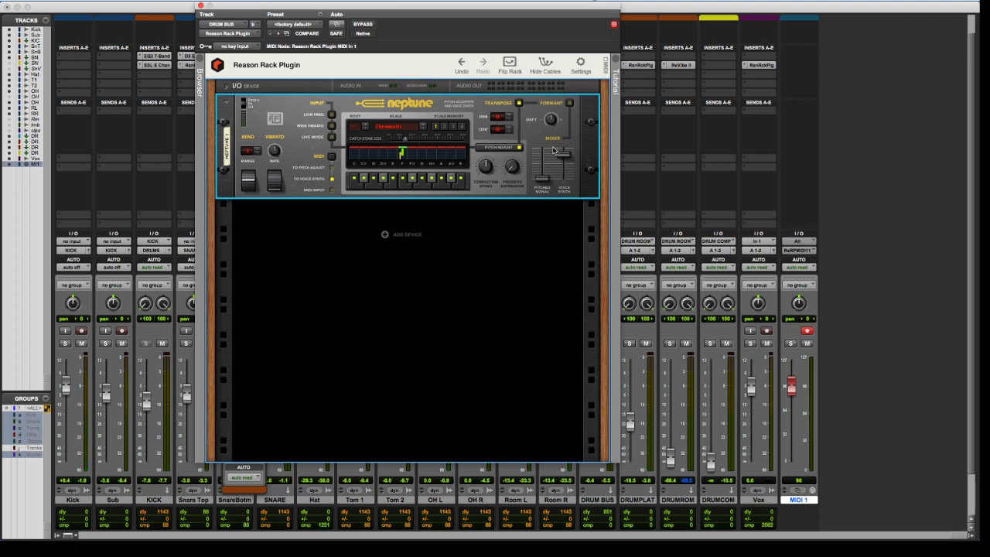
mouse_move(554, 151)
Swap Neptune for a Scream 4 Distortion and raise its Damage Control to 32
key("Delete")
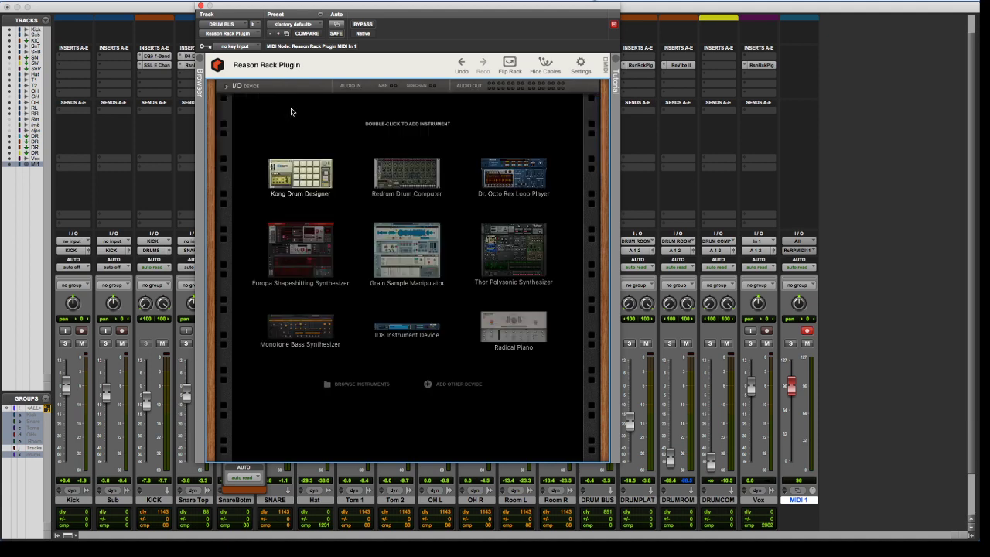
right_click(458, 381)
mouse_move(498, 424)
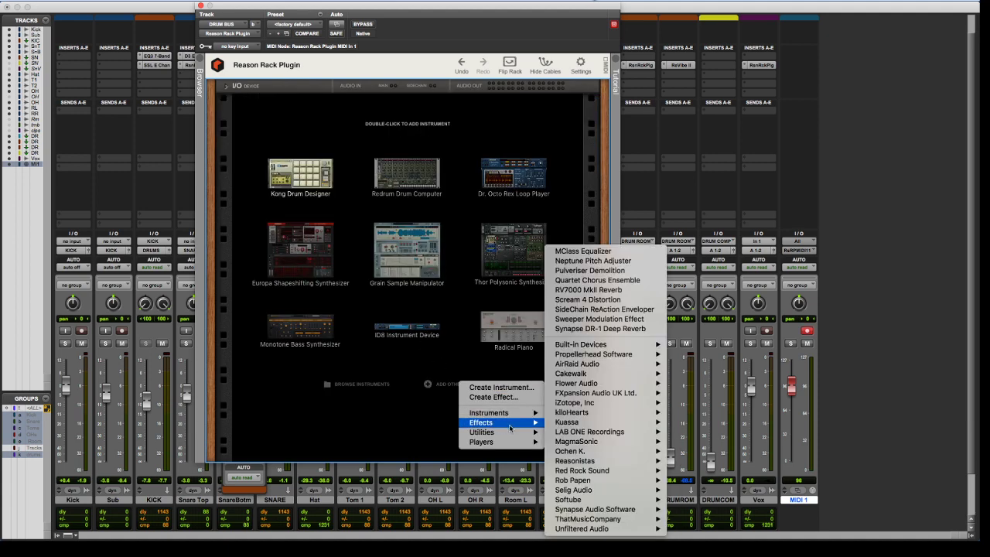
left_click(590, 302)
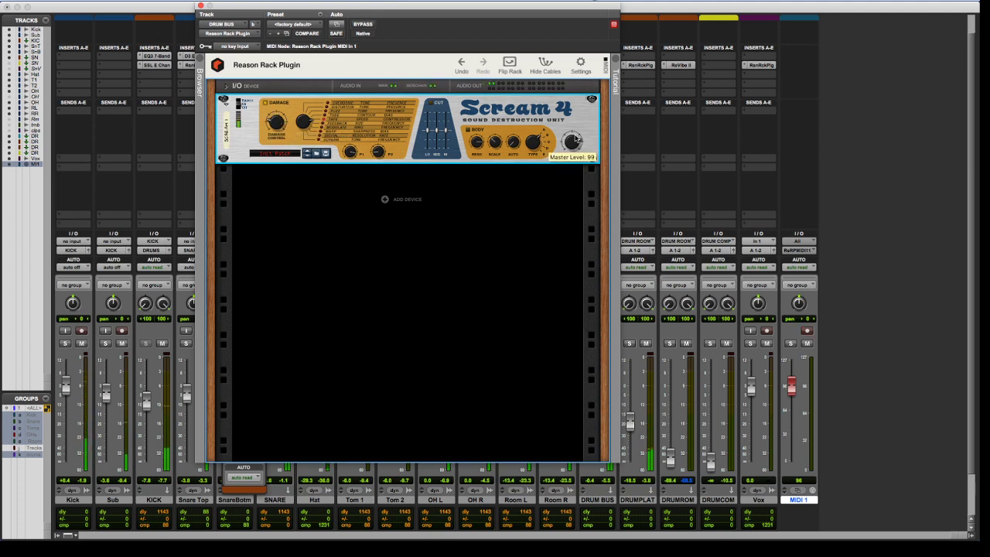
scroll(280, 122, "up", 2)
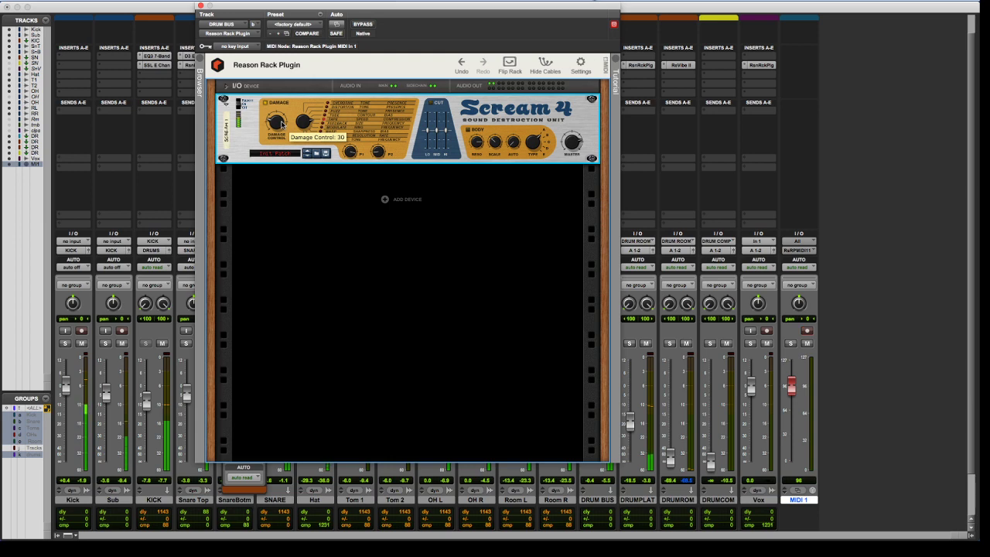
scroll(280, 122, "up", 2)
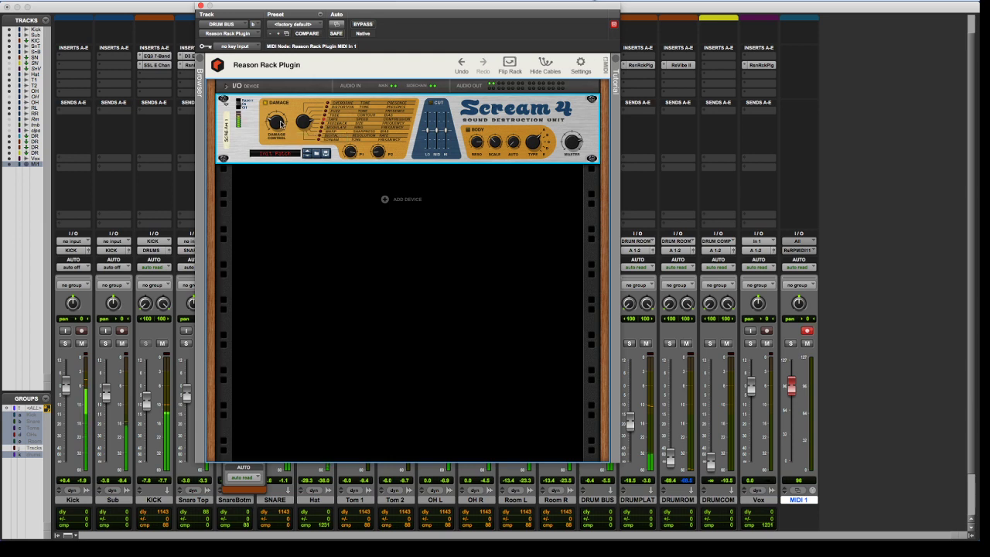
Close the DRUM BUS rack window, then open and close the Snare Top Reason rack
left_click(202, 7)
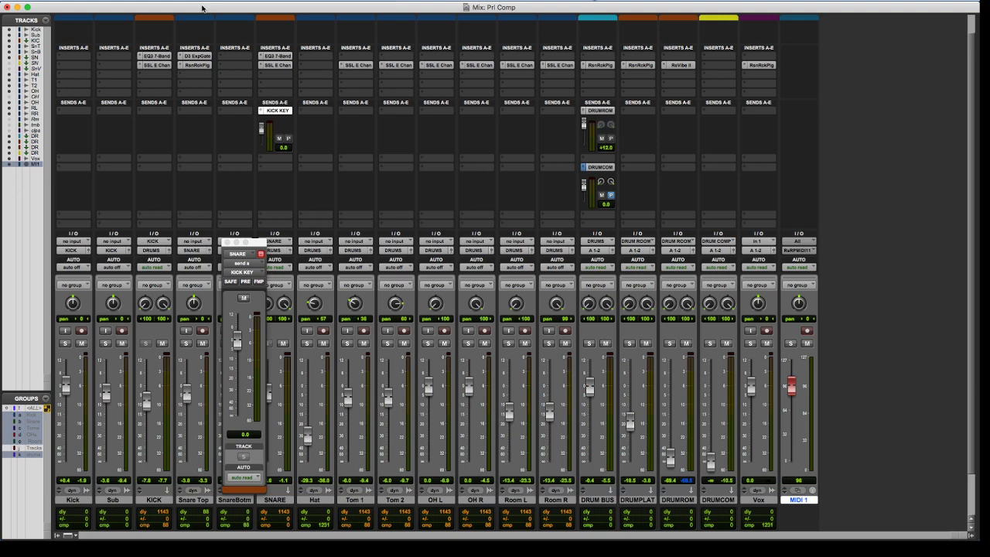
left_click(205, 65)
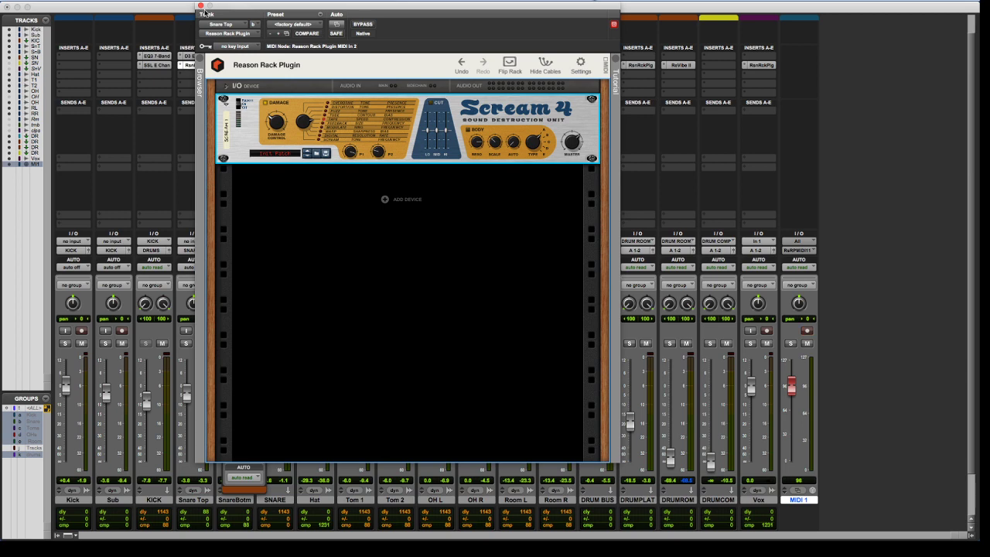
left_click(201, 6)
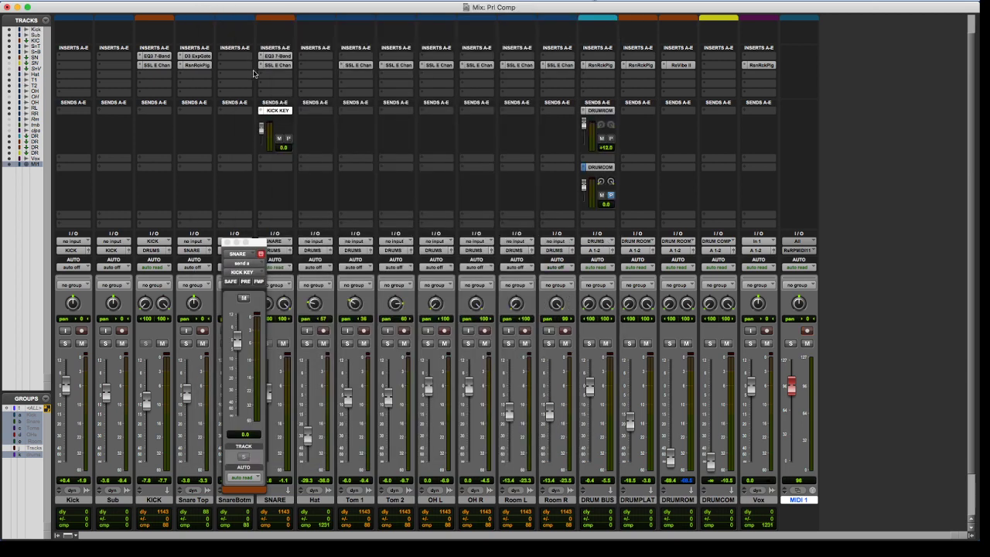